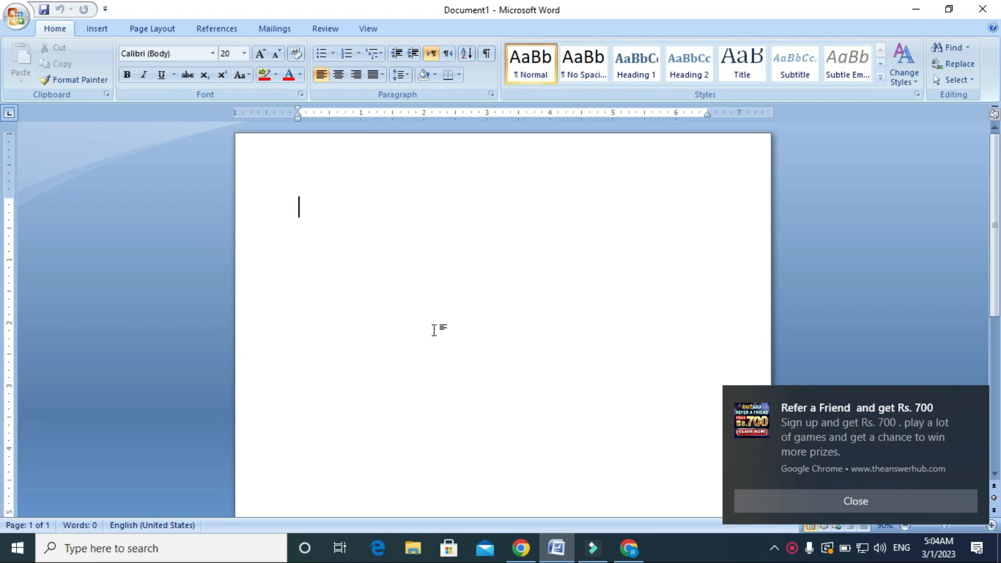
Dismiss the browser notifications covering the document window.
left_click(973, 399)
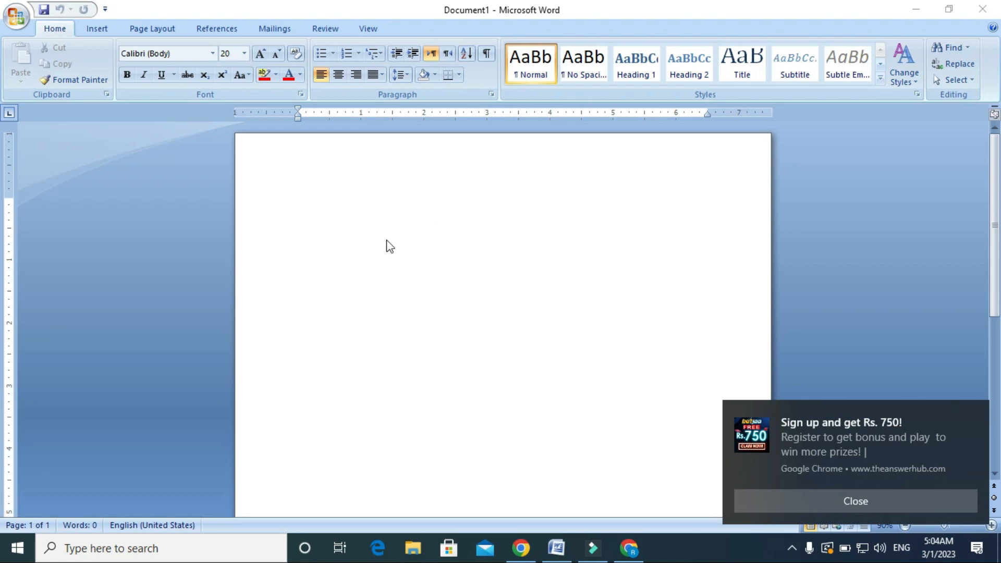
left_click(974, 411)
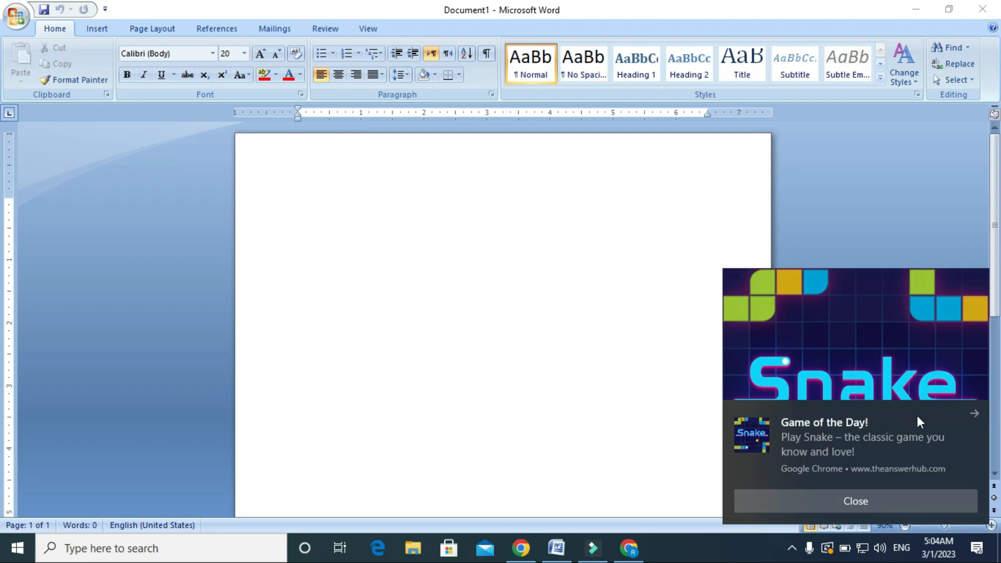
left_click(972, 414)
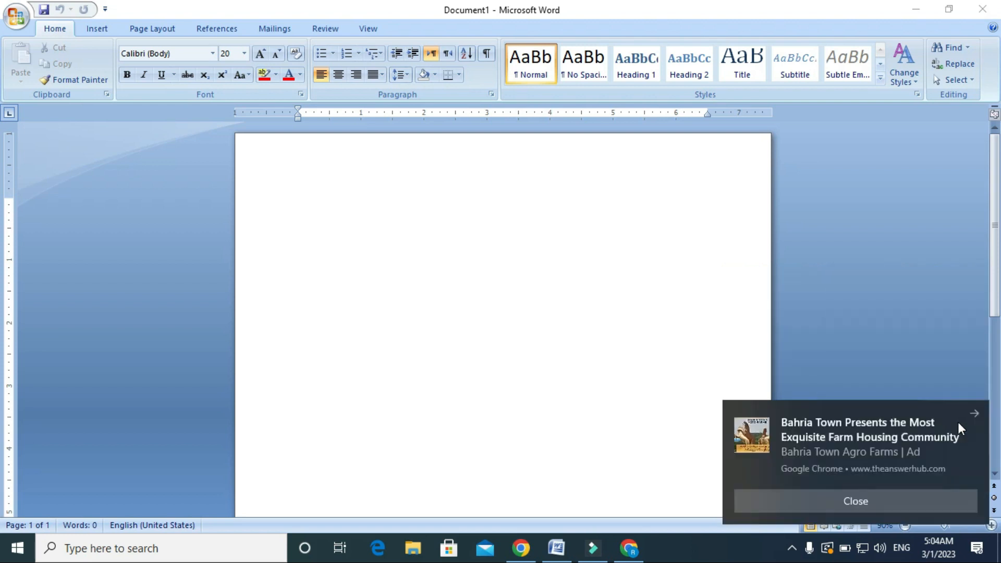
left_click(967, 419)
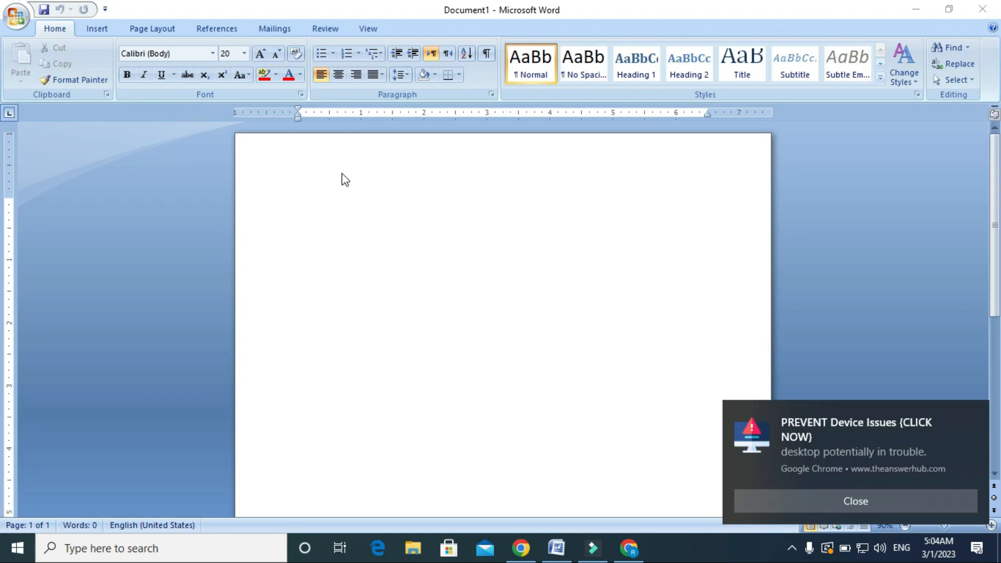
Fill the blank document with sample paragraphs using the =rand() formula.
left_click(447, 251)
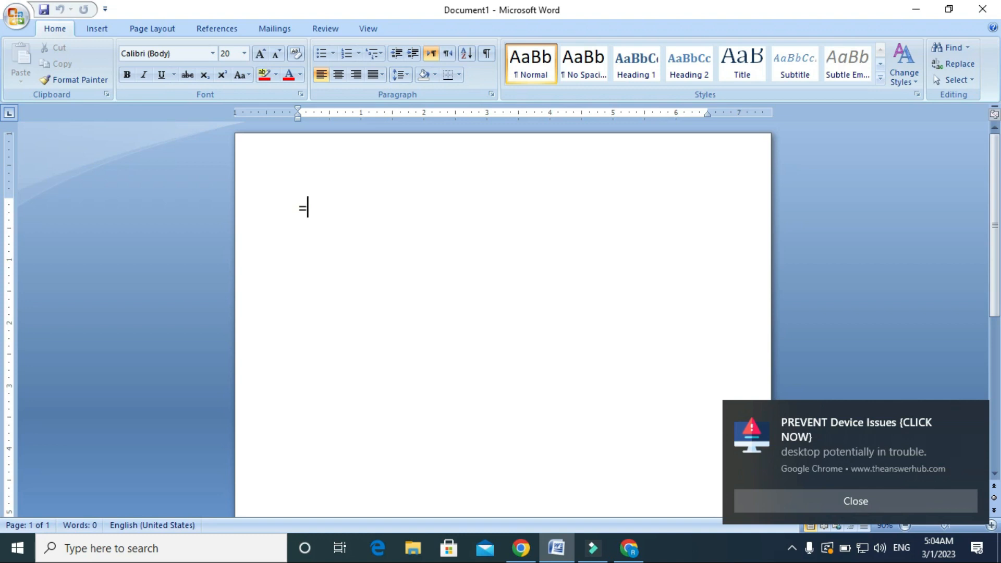
type("rand()")
key("Return")
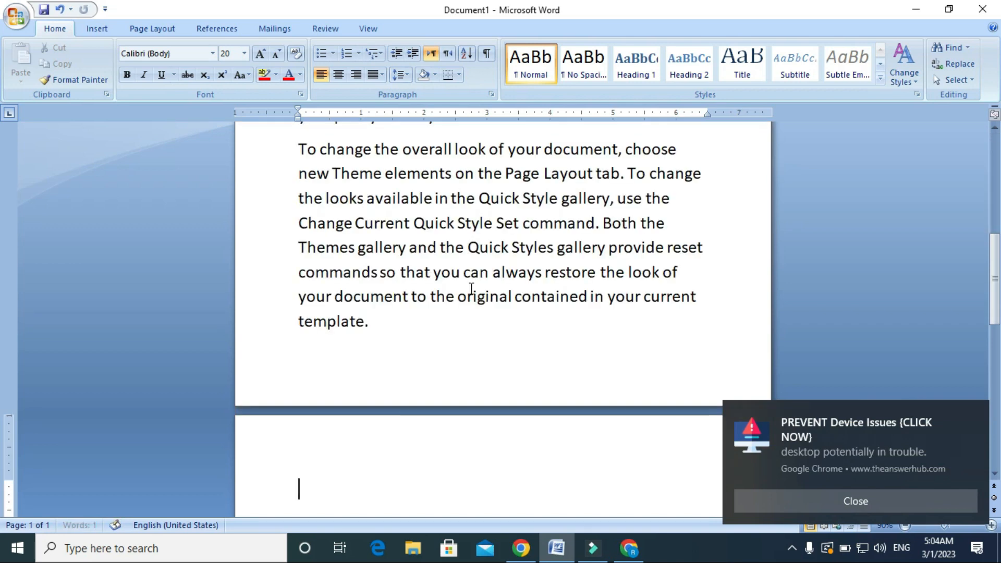
scroll(309, 311, "up", 10)
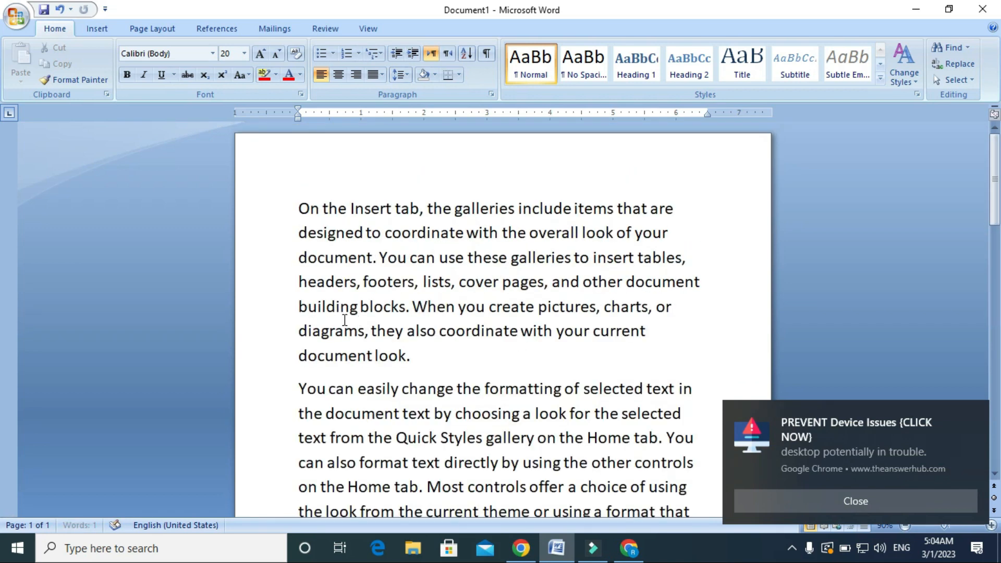
left_click_drag(299, 206, 402, 357)
left_click(254, 225)
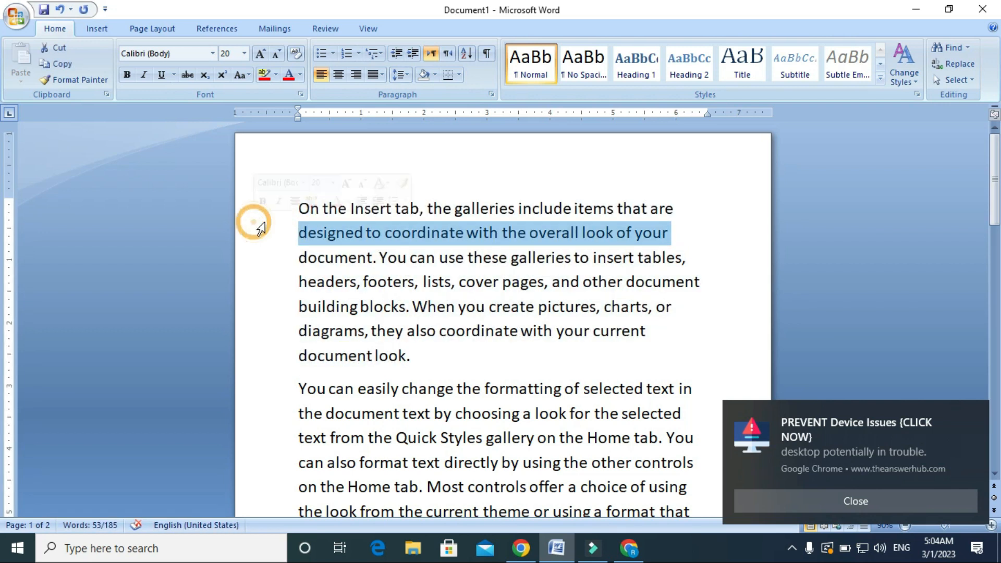
left_click(324, 157)
left_click(300, 202)
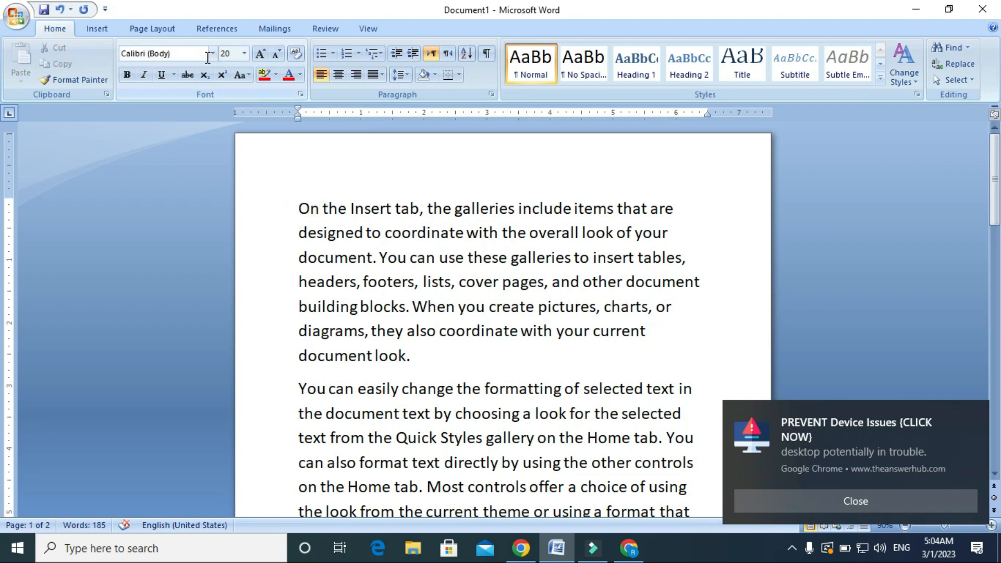
left_click(298, 207)
Change the font of the whole first paragraph to Arial Black.
left_click_drag(302, 208, 416, 355)
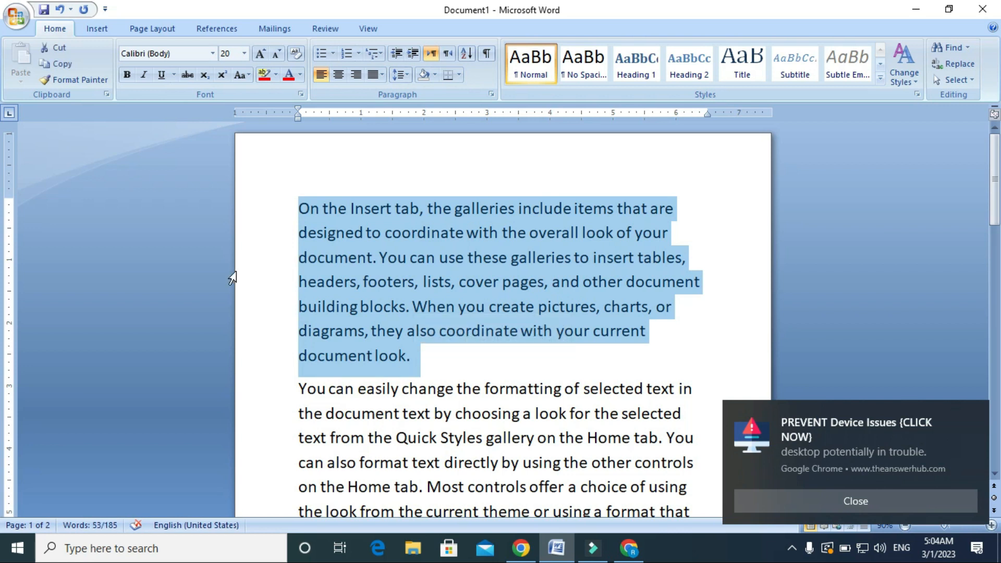
left_click(213, 55)
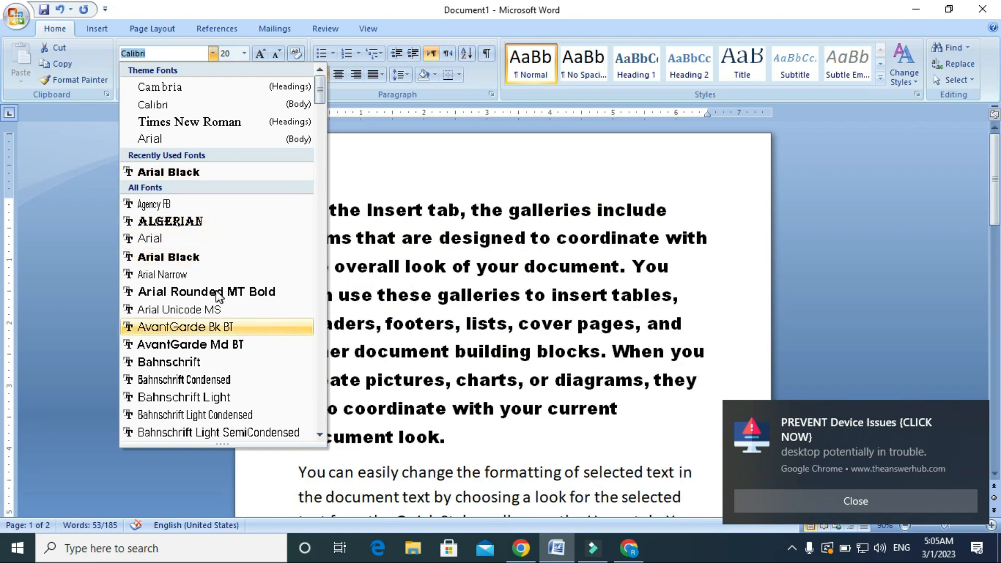
scroll(221, 281, "down", 5)
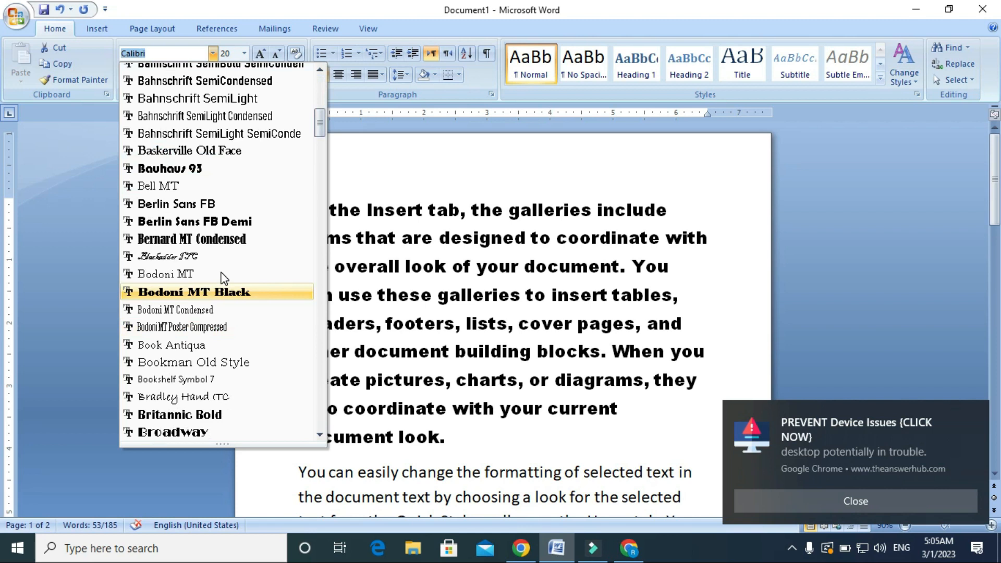
scroll(219, 248, "down", 15)
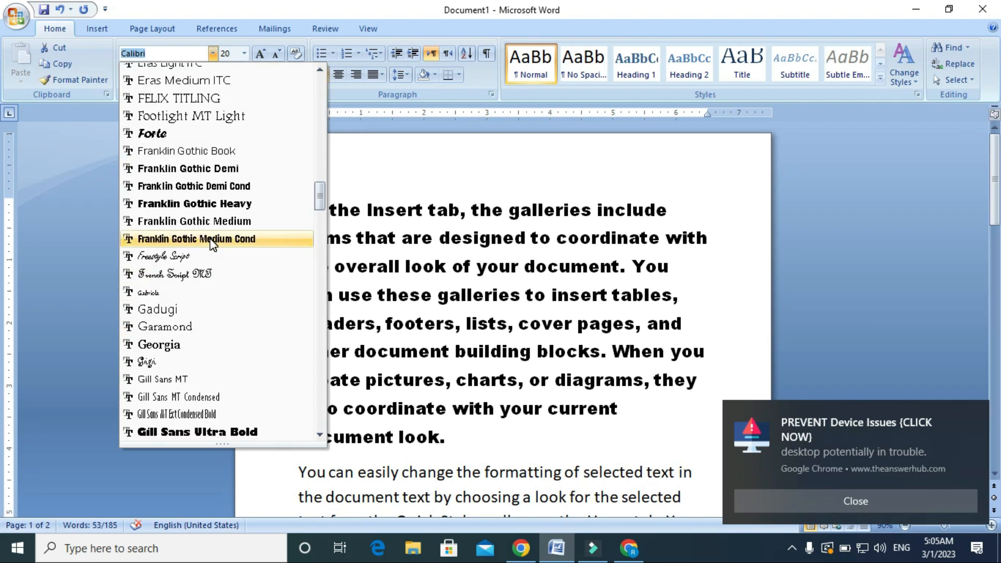
scroll(211, 242, "up", 12)
scroll(207, 236, "up", 15)
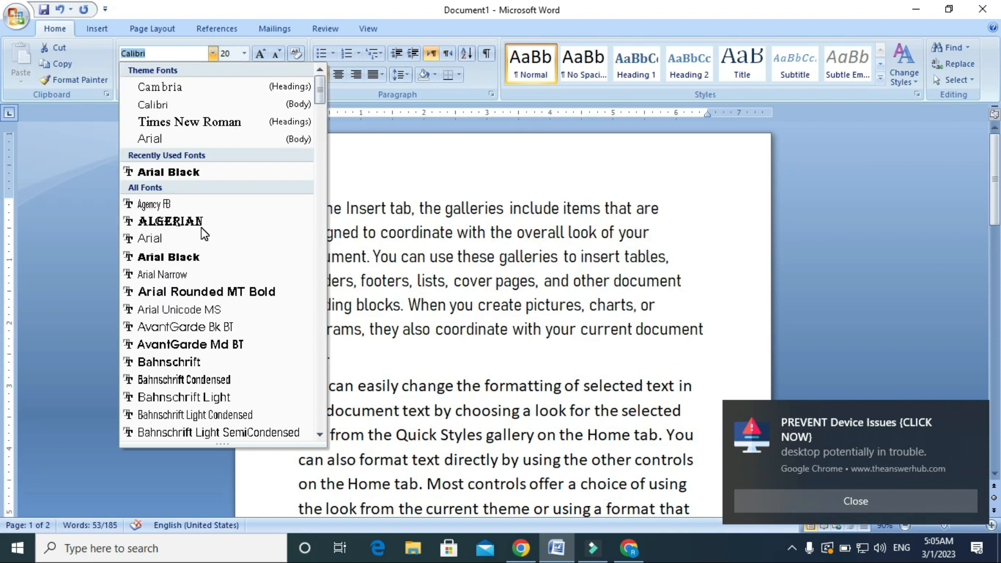
left_click(199, 172)
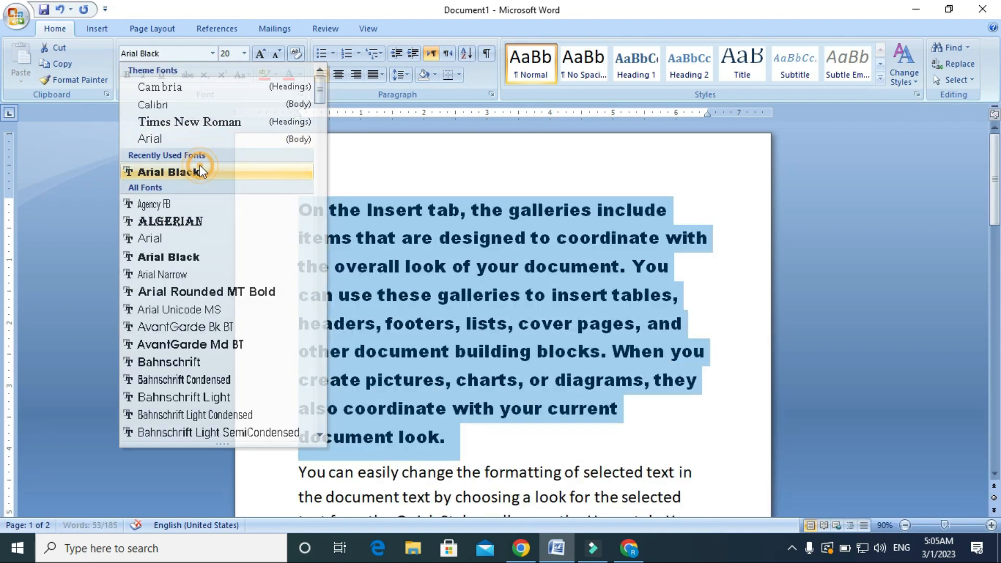
left_click(324, 157)
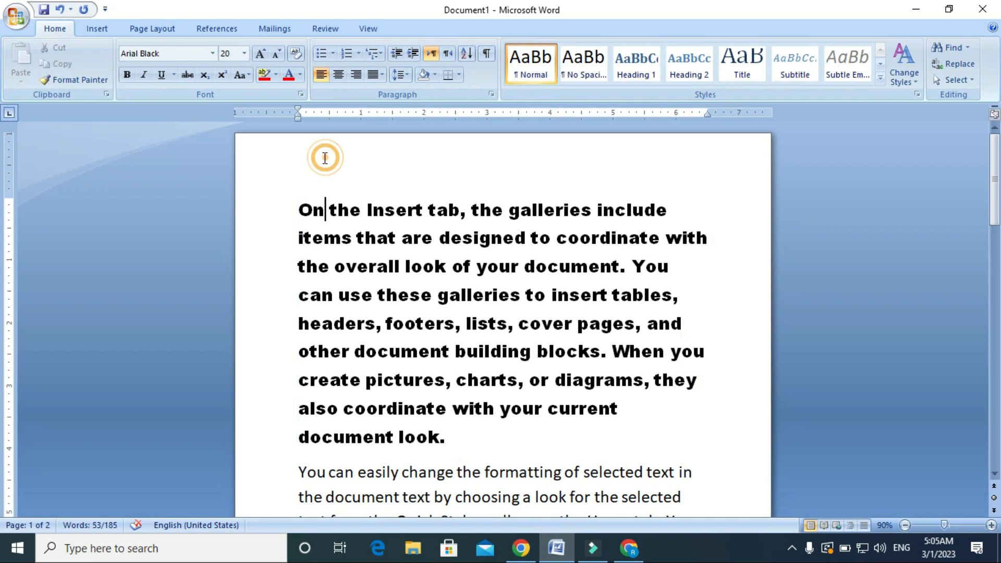
Set the font size of the whole first paragraph to 24.
left_click(299, 208)
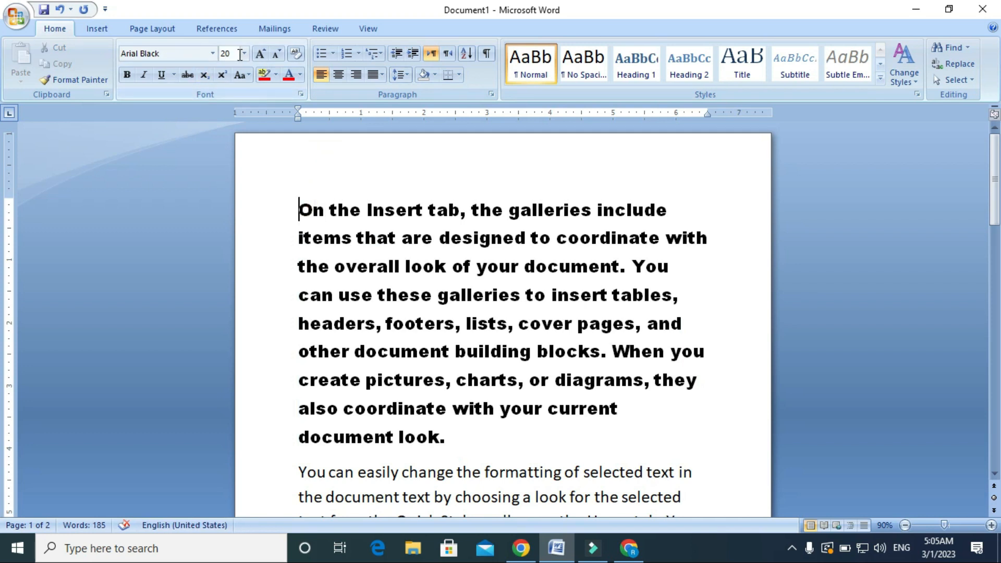
left_click_drag(271, 202, 421, 445)
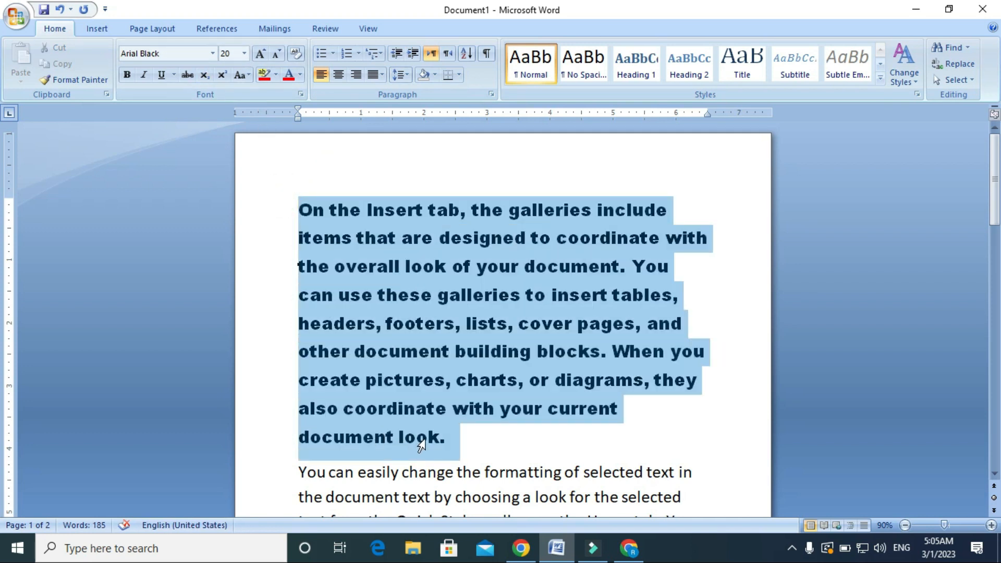
left_click(243, 56)
left_click(244, 58)
left_click(242, 56)
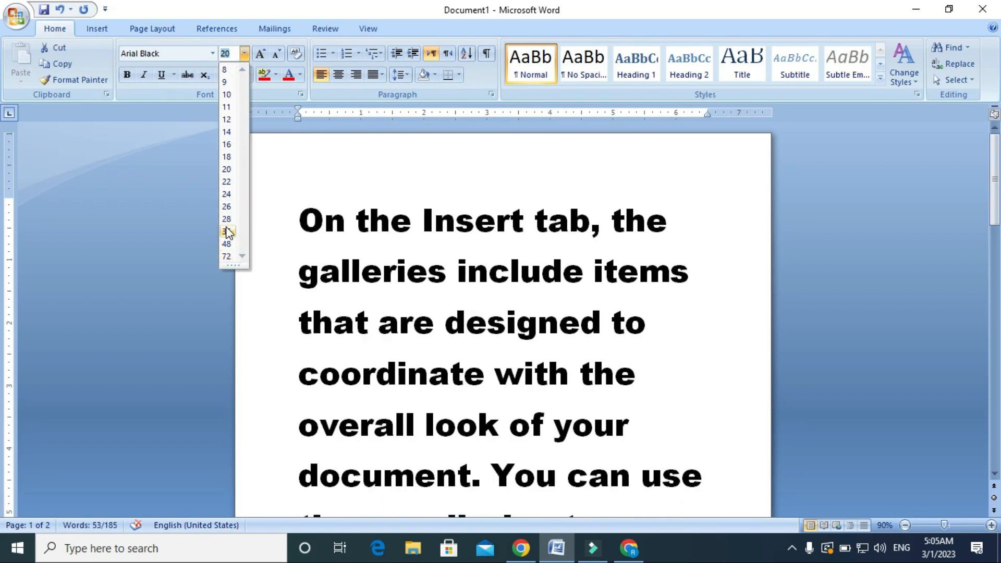
left_click(261, 161)
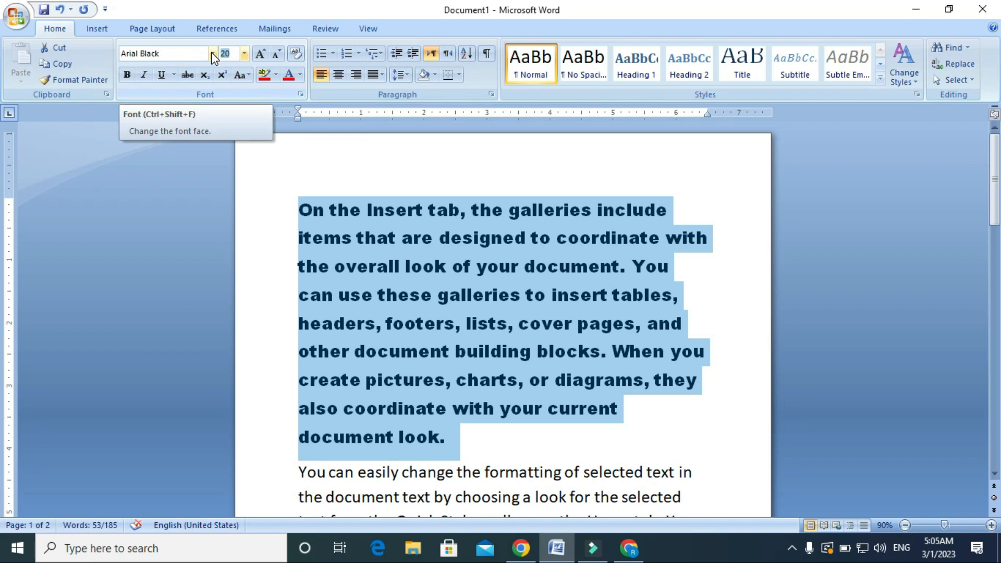
type("24")
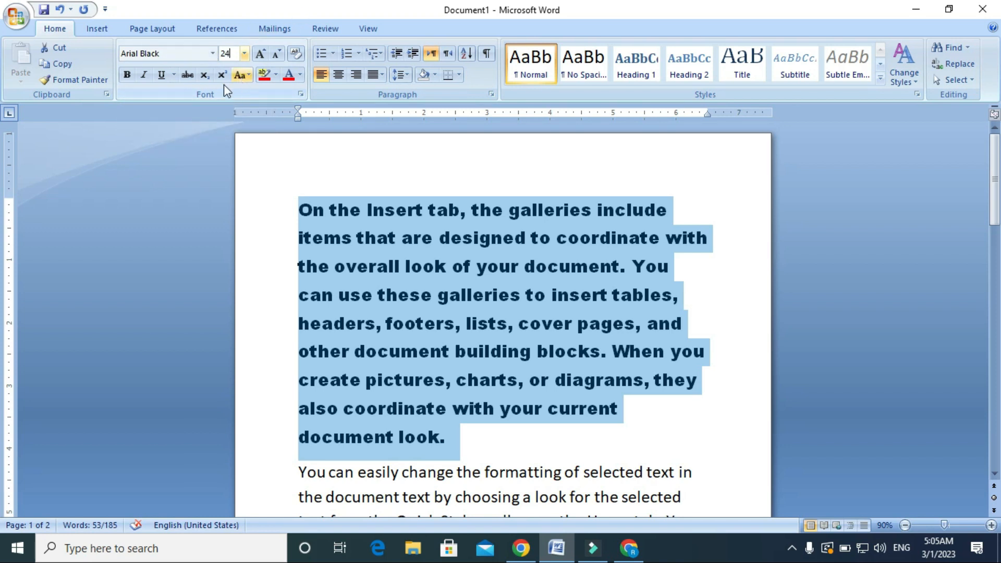
key("Return")
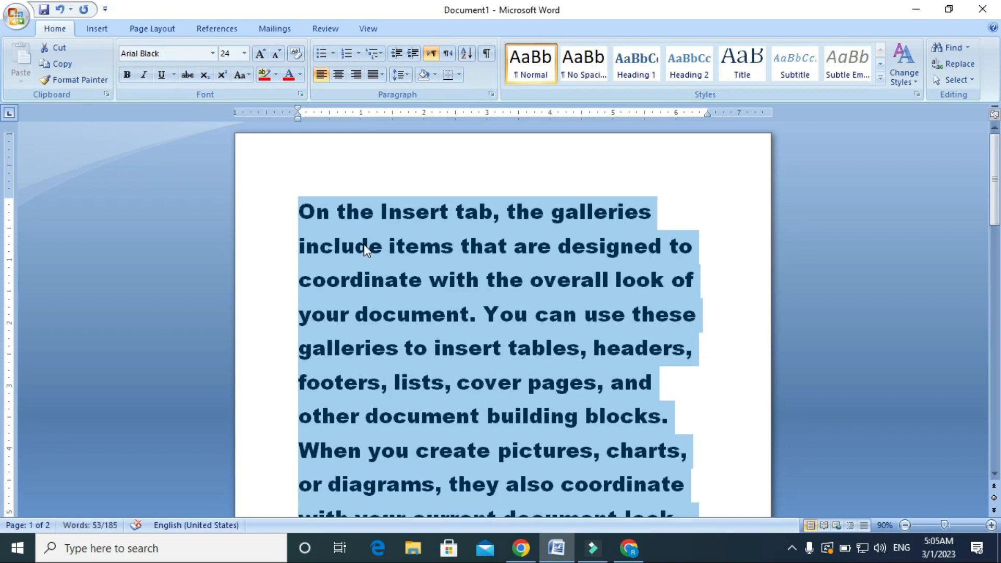
Enlarge the first paragraph's text step by step to size 48 with Grow Font.
left_click(261, 54)
left_click(262, 54)
left_click(261, 55)
left_click(262, 54)
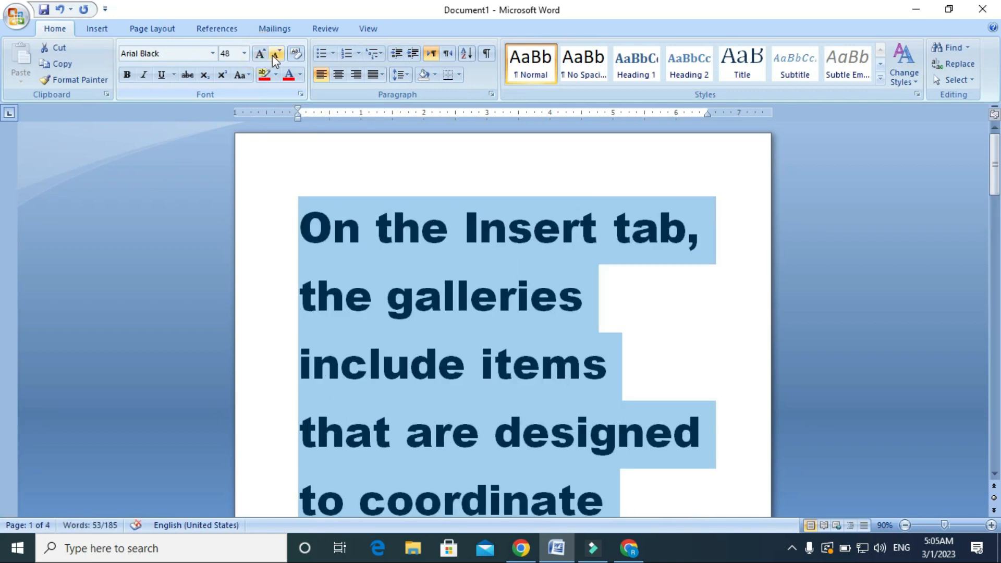
Reduce the first paragraph's text step by step to size 22 with Shrink Font.
left_click(274, 55)
left_click(274, 55)
left_click(273, 54)
left_click(272, 54)
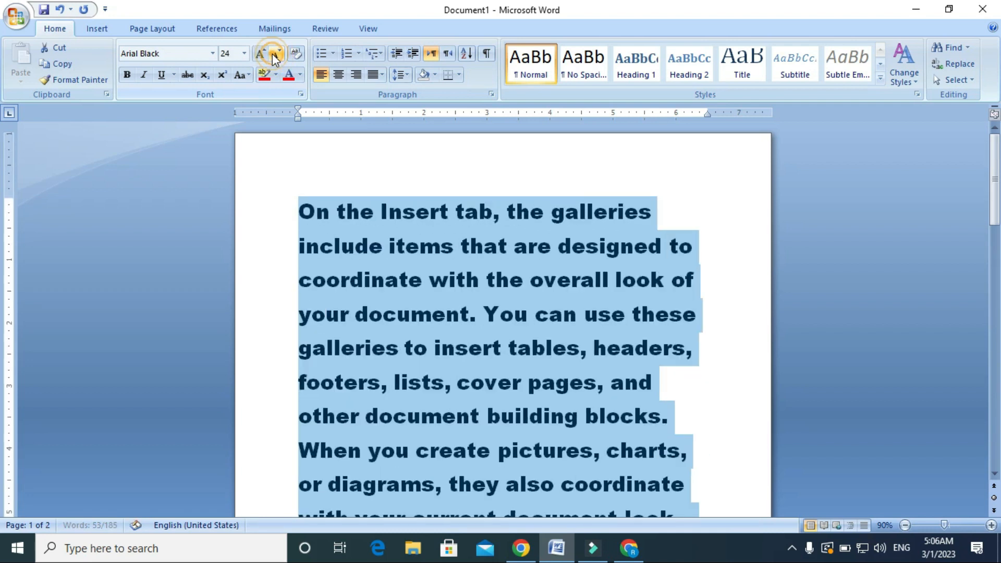
left_click(272, 54)
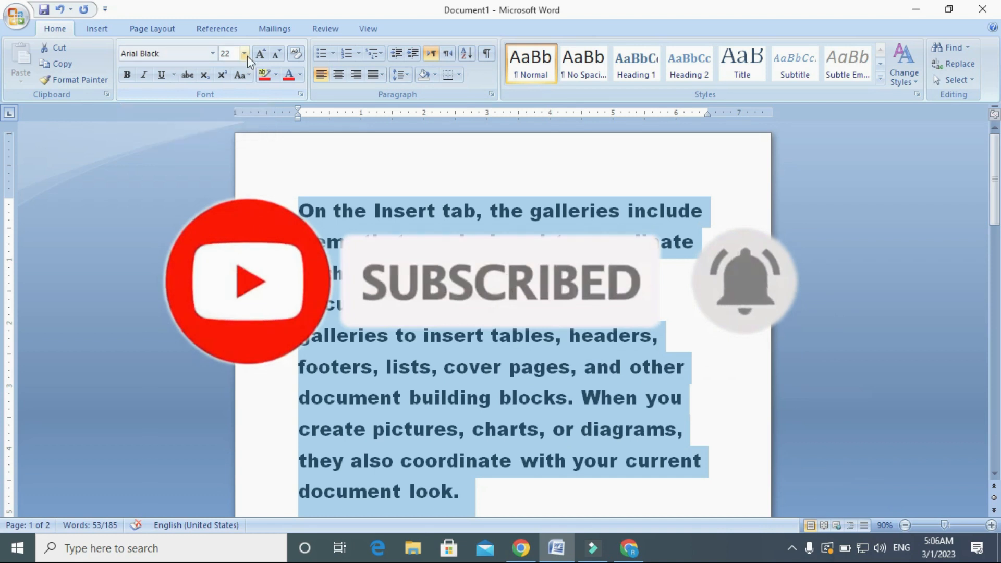
Colour the first paragraph's text red and make it underlined, bold and italic.
left_click(289, 78)
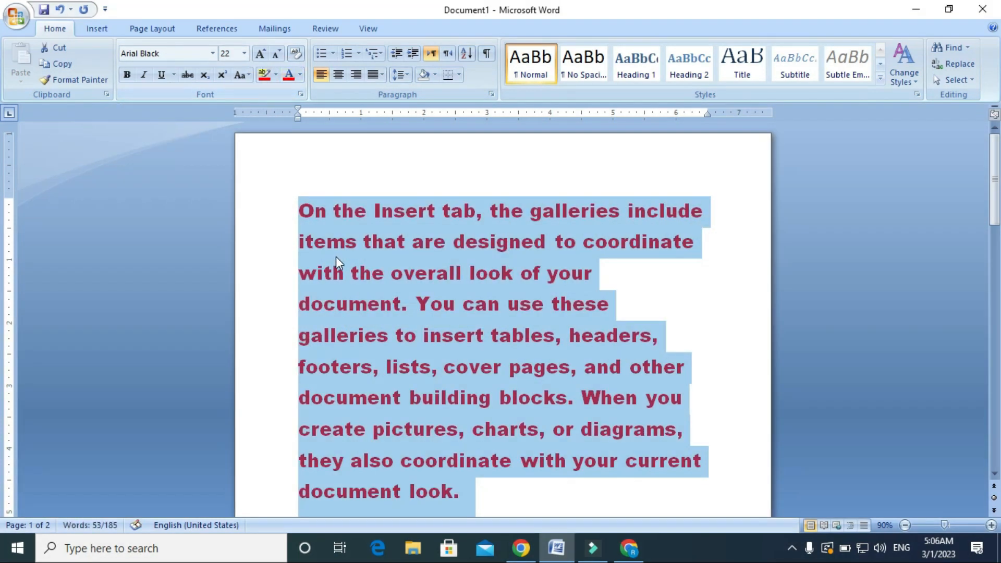
left_click(161, 75)
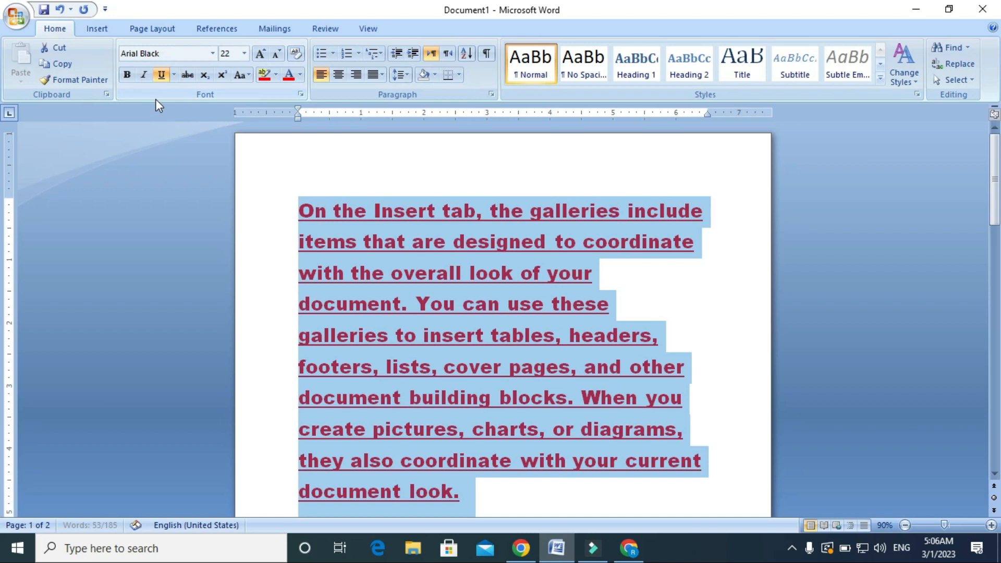
left_click(128, 74)
left_click(141, 74)
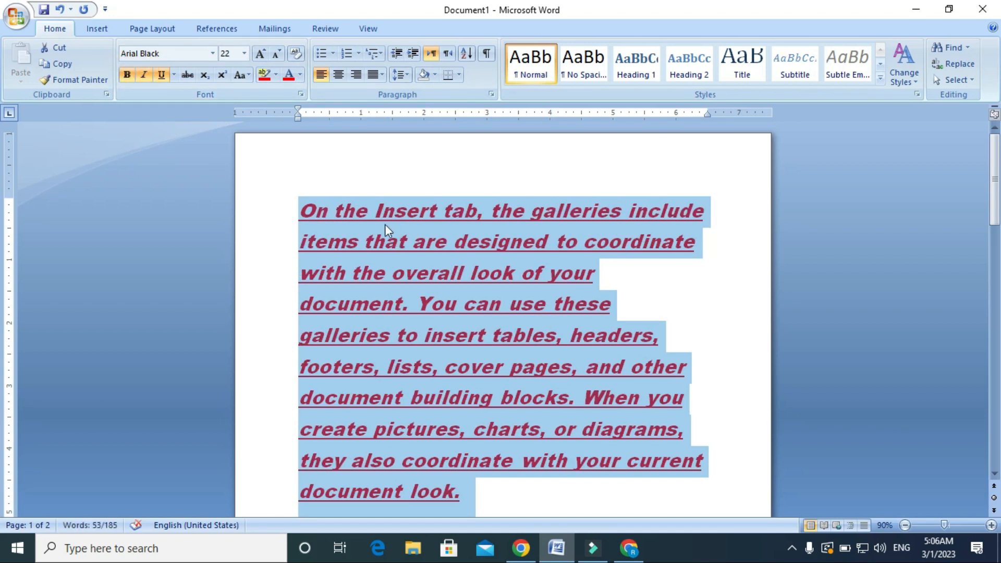
Clear all formatting from the first paragraph and deselect it.
scroll(302, 182, "down", 2)
scroll(302, 179, "up", 2)
left_click(296, 55)
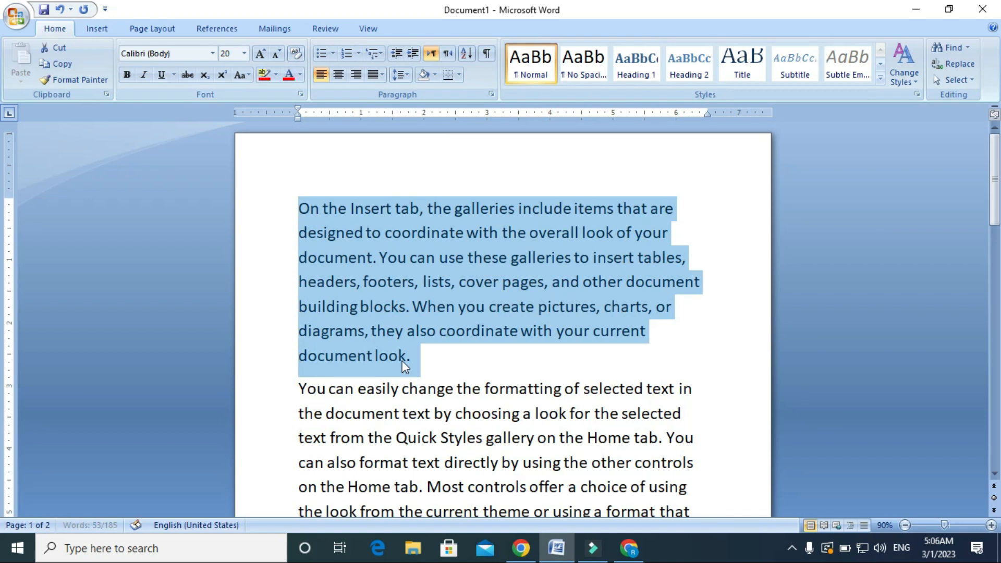
left_click(441, 369)
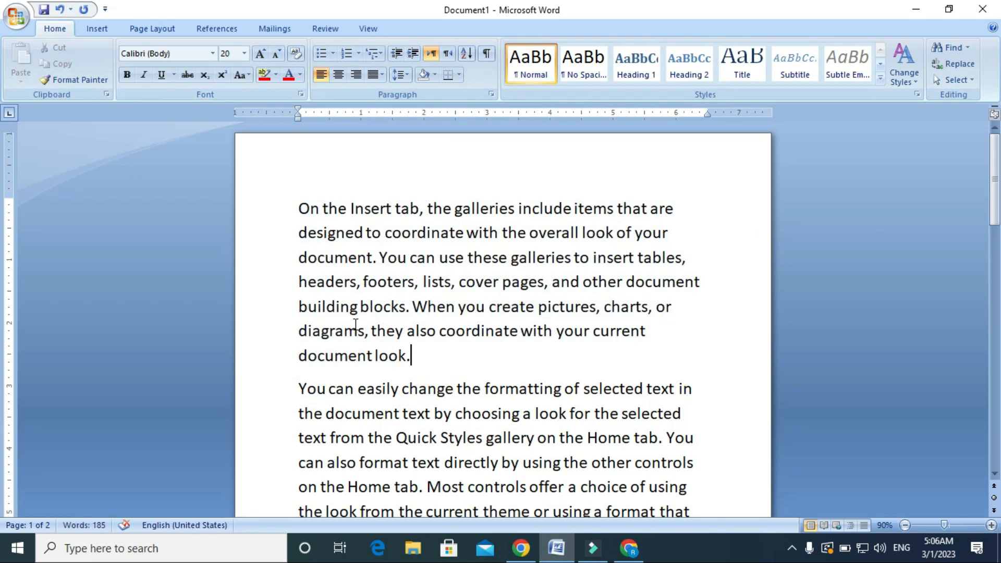
Select the first paragraph and switch bold on and off twice.
left_click_drag(282, 205, 386, 361)
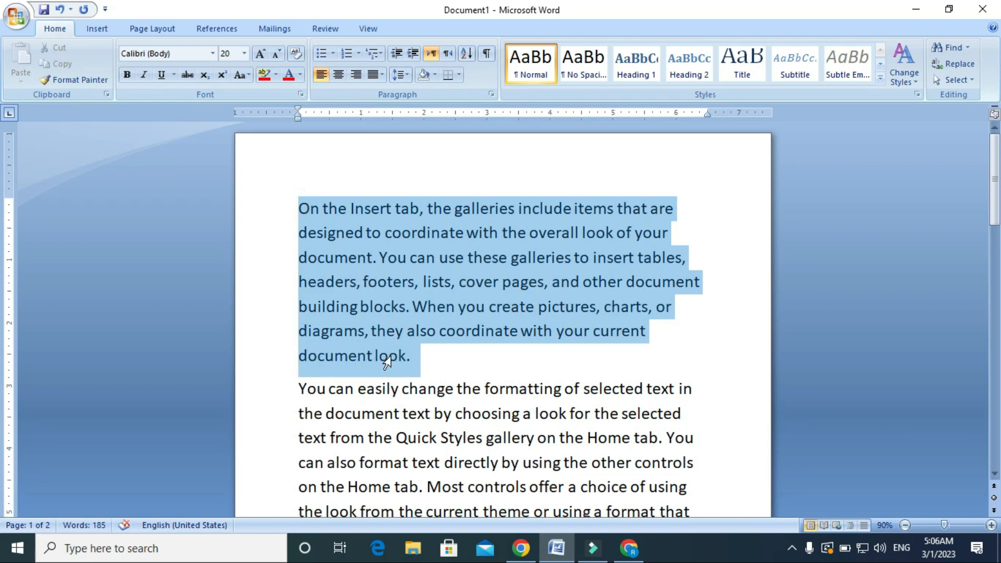
left_click(127, 75)
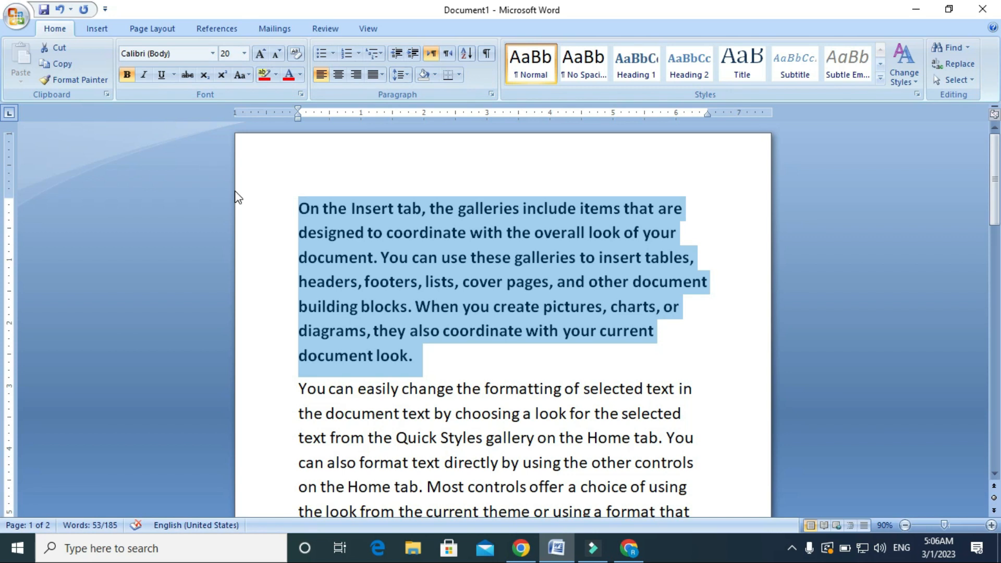
left_click(126, 75)
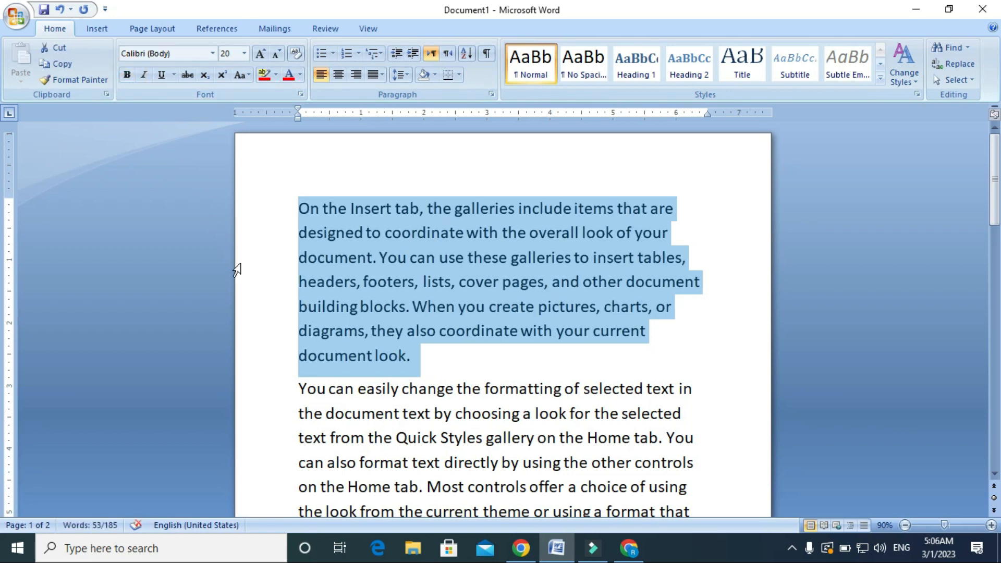
key("ctrl+b")
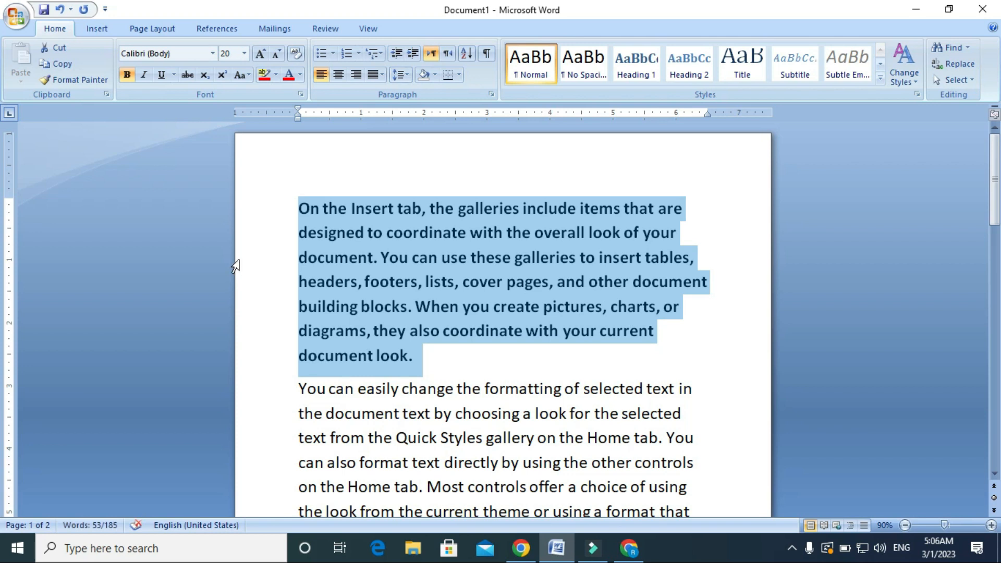
key("ctrl+b")
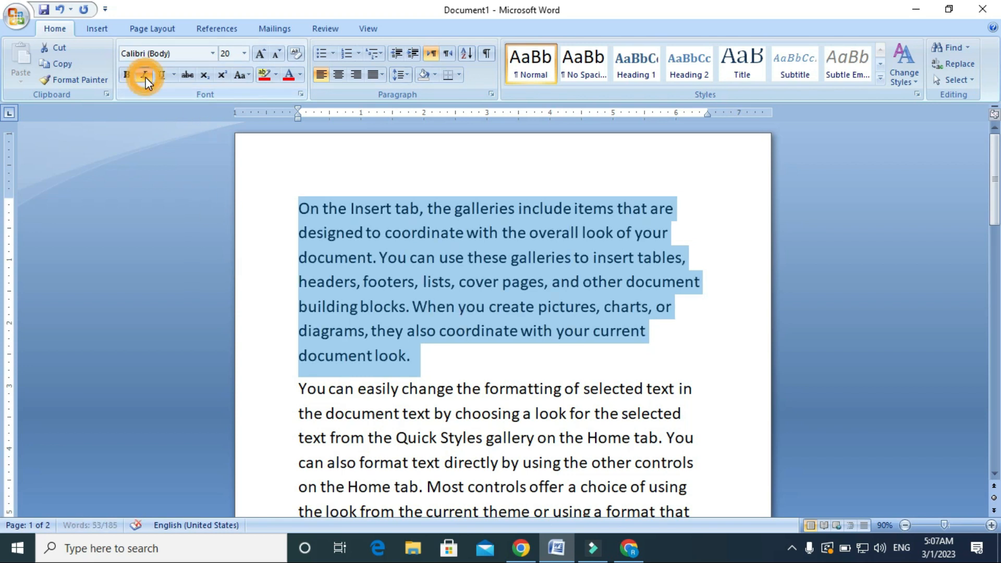
Italicize the first paragraph, undo it, and switch italics on and off once more.
key("ctrl+i")
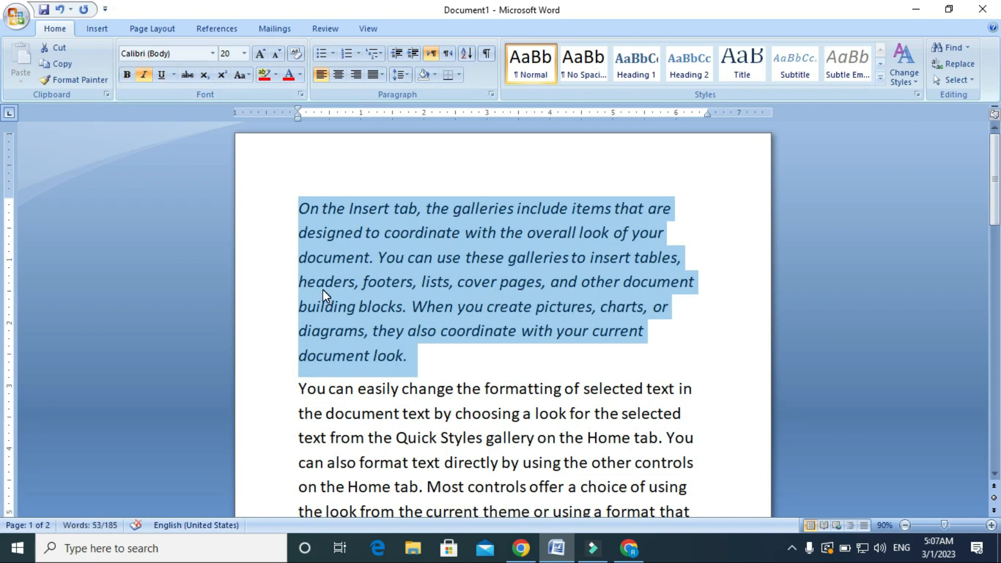
left_click(360, 320)
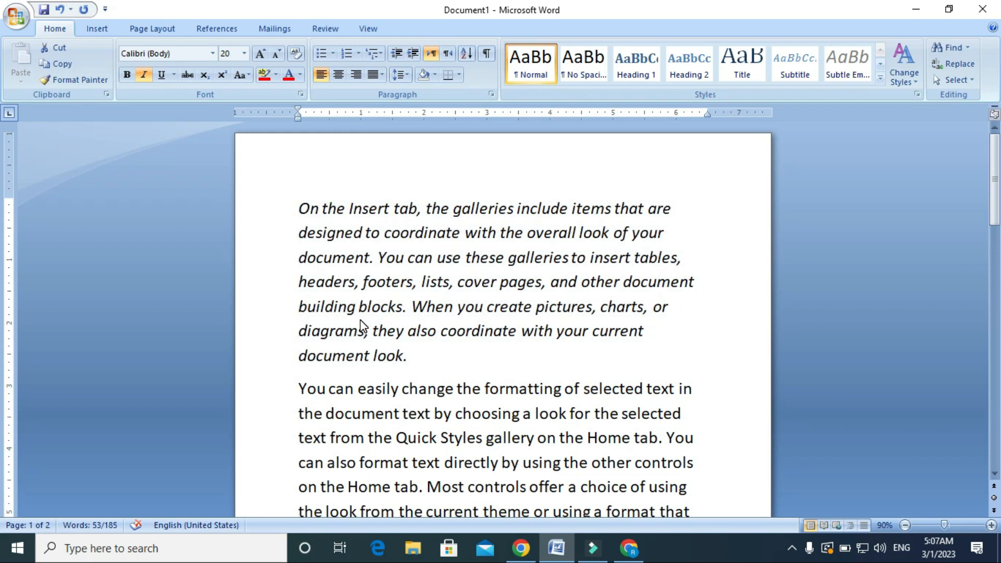
key("ctrl+z")
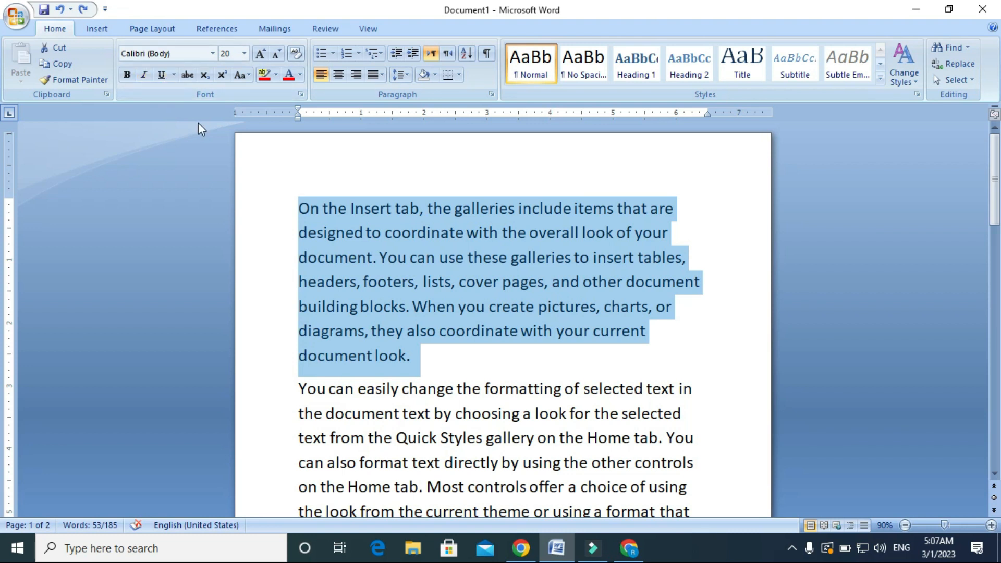
key("ctrl+i")
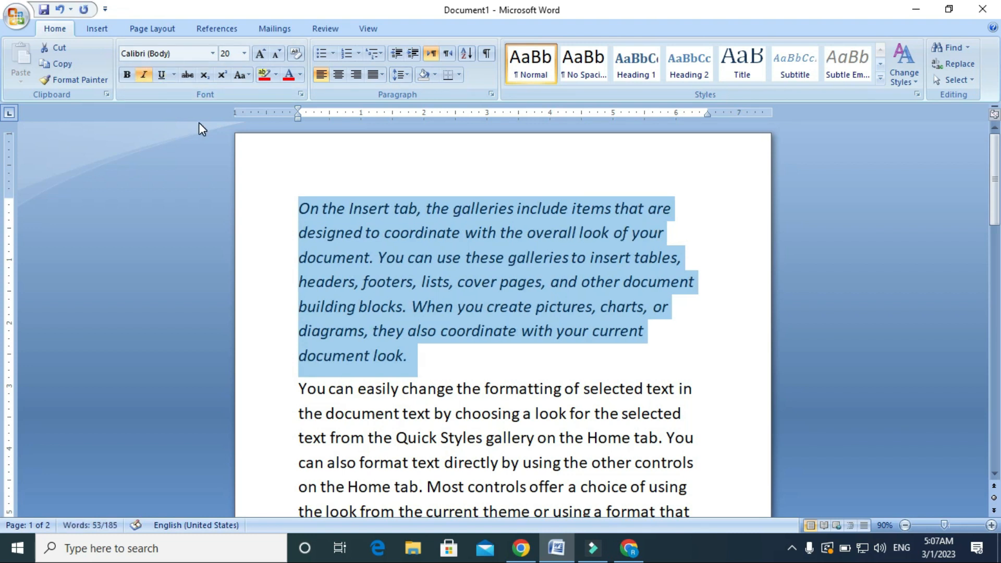
key("ctrl+i")
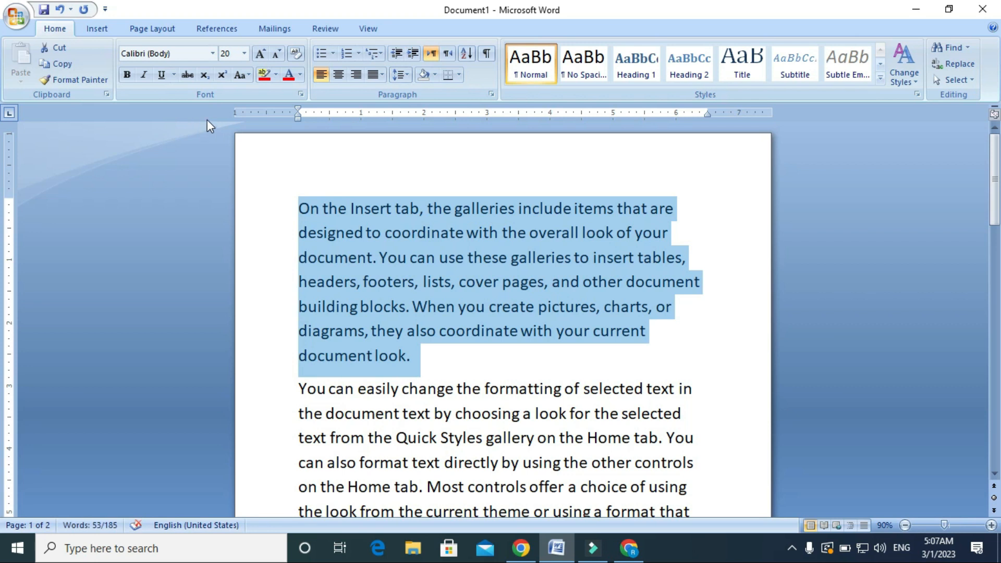
Preview the underline styles on the first paragraph, apply a single underline, undo it and deselect the text.
left_click(173, 75)
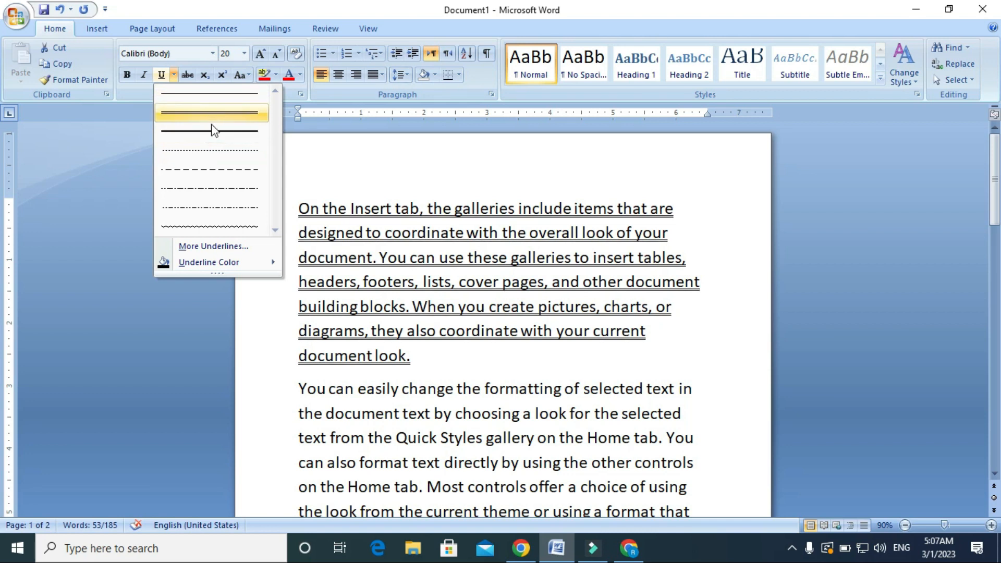
left_click(346, 161)
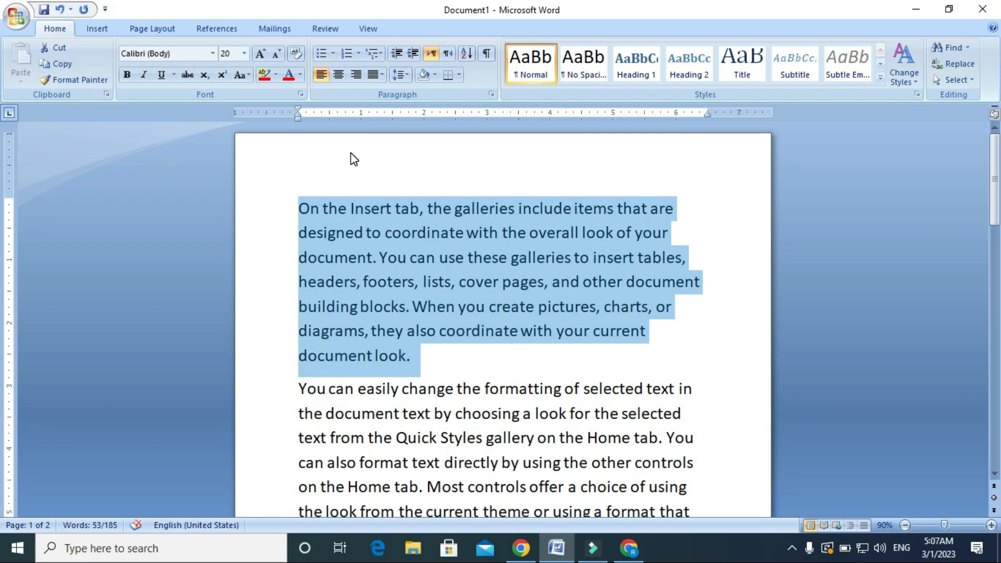
key("ctrl+u")
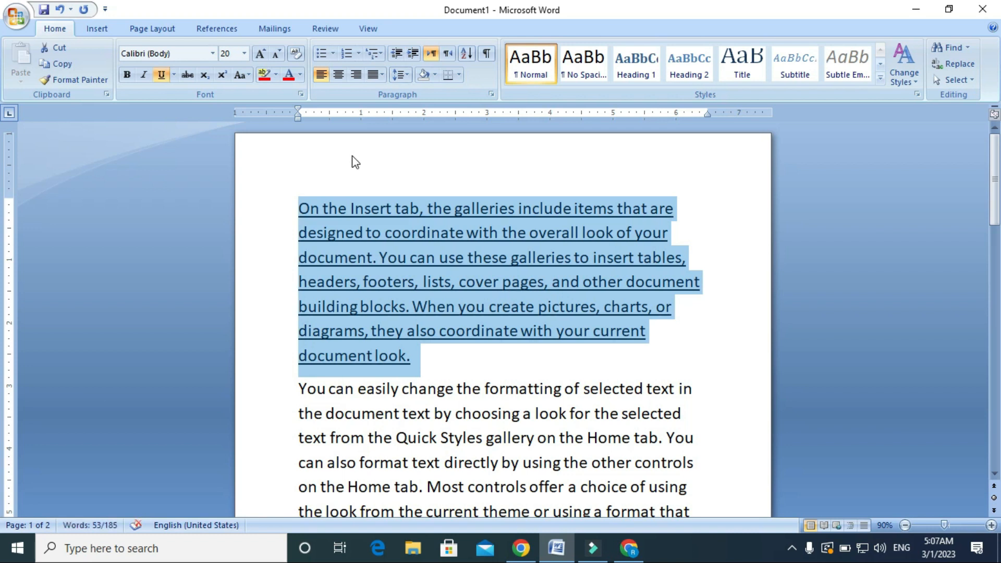
key("ctrl+z")
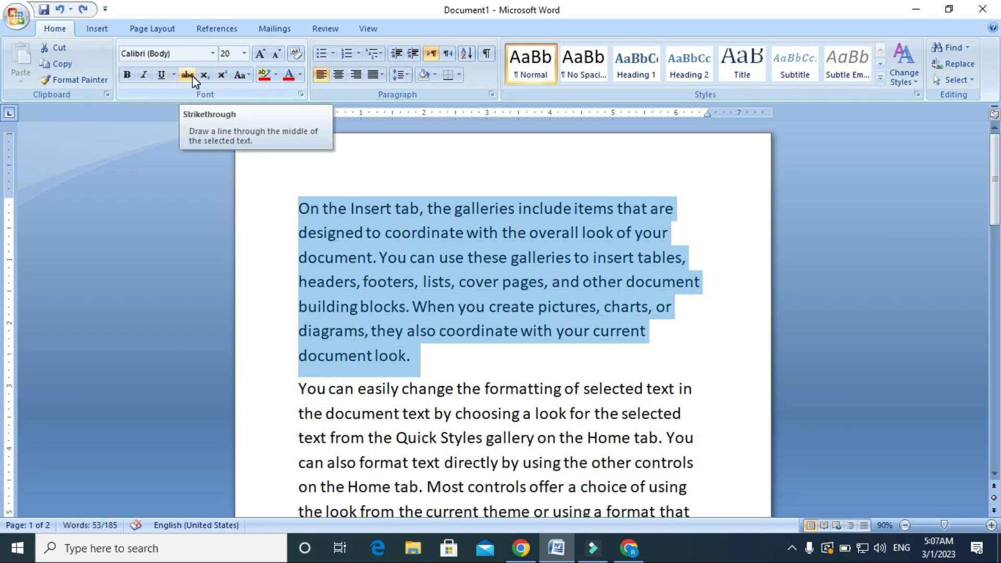
left_click(264, 229)
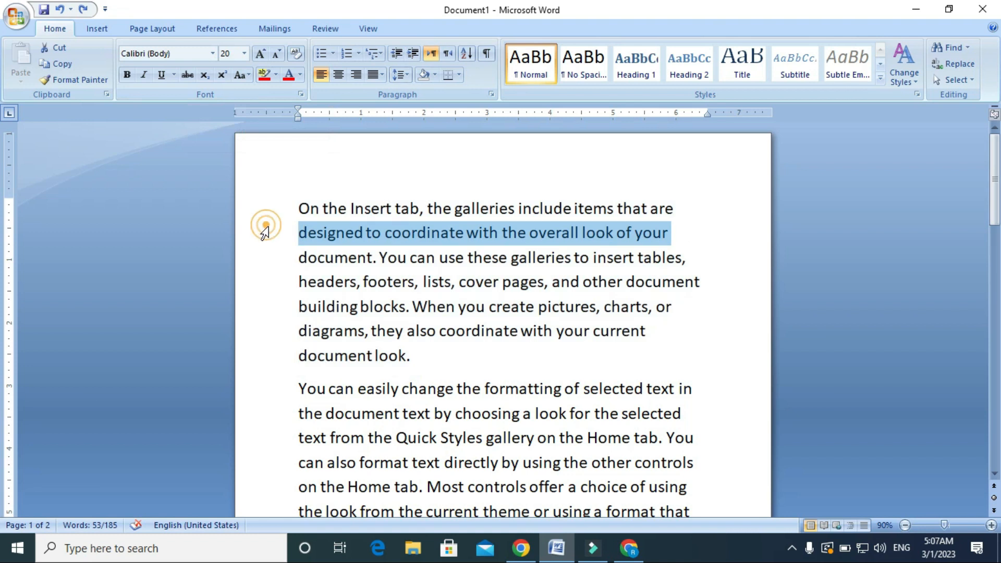
left_click(321, 159)
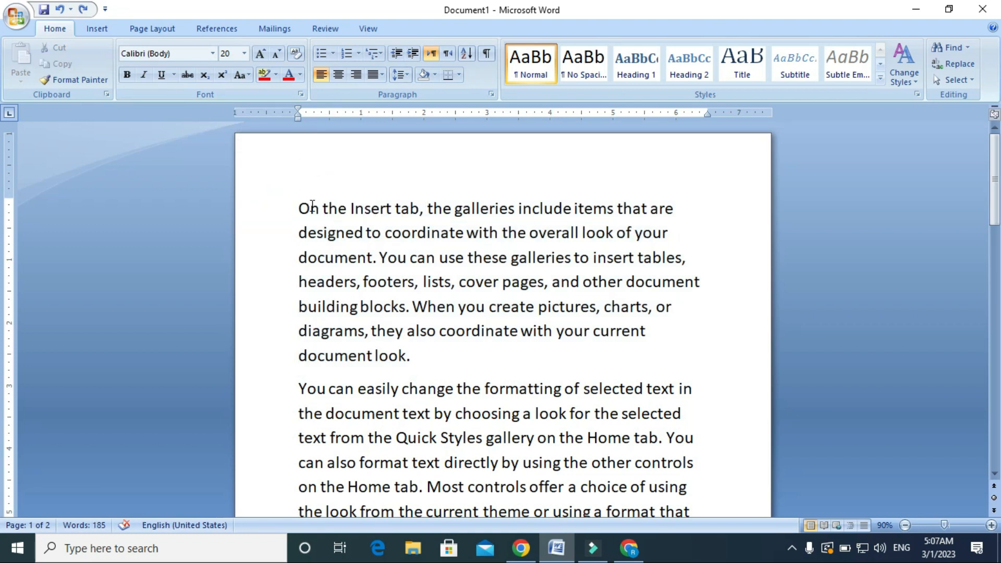
Insert "DCA" after "document." in the first paragraph and strike it through.
key("ctrl+Right")
left_click(378, 262)
type("DCA")
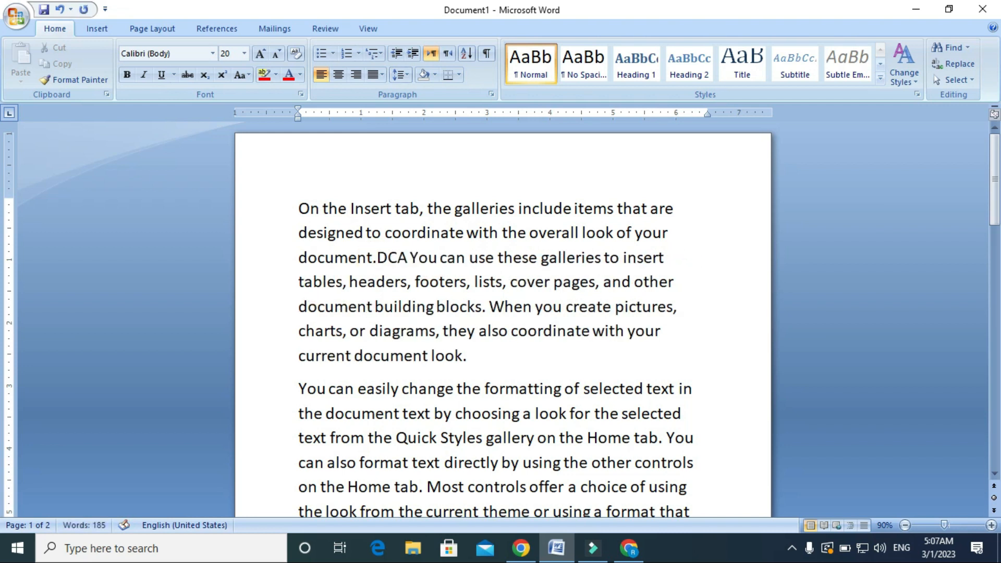
left_click_drag(410, 257, 375, 262)
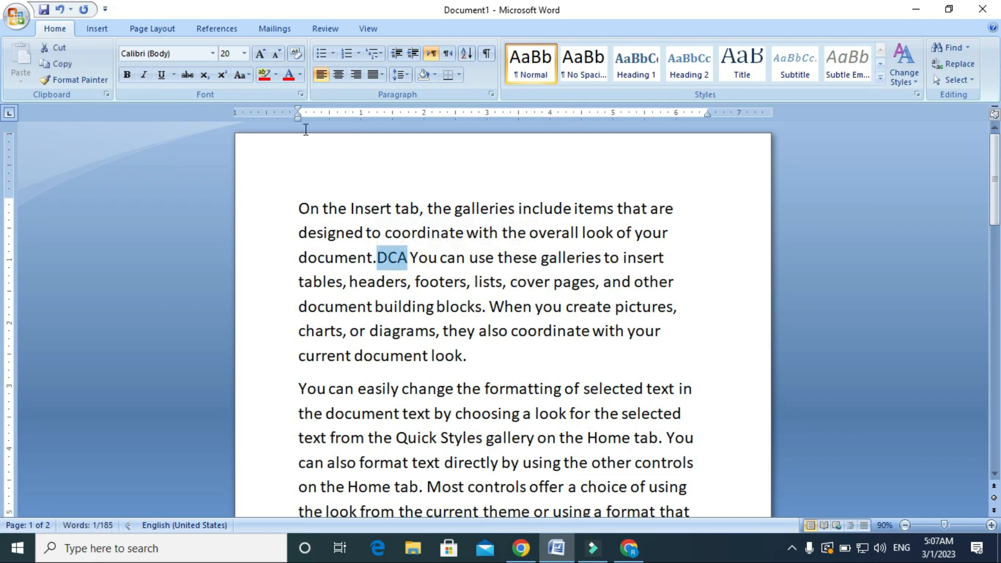
left_click(185, 74)
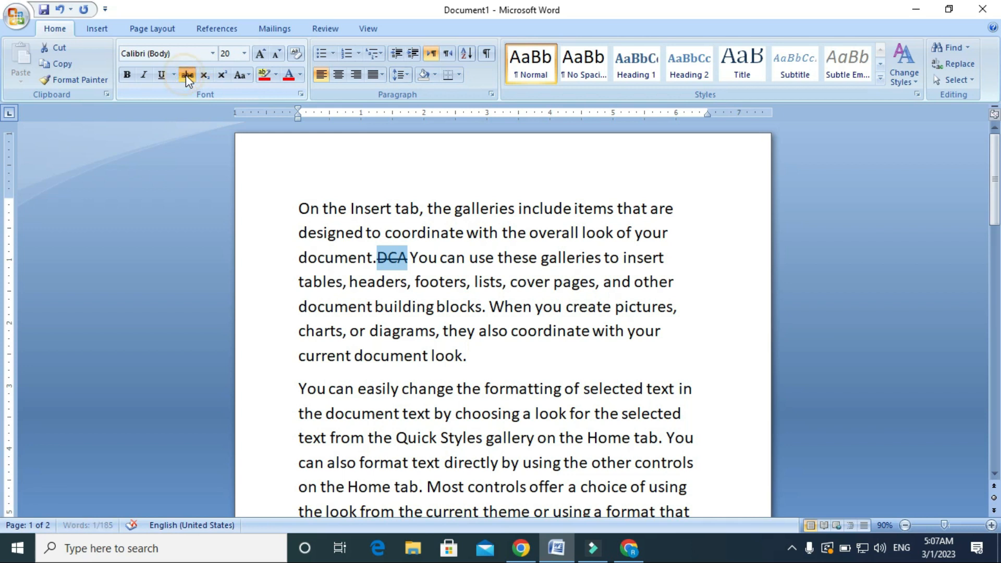
Add "(Diamond computer Academy)" without strikethrough after the struck-through "DCA".
left_click(412, 266)
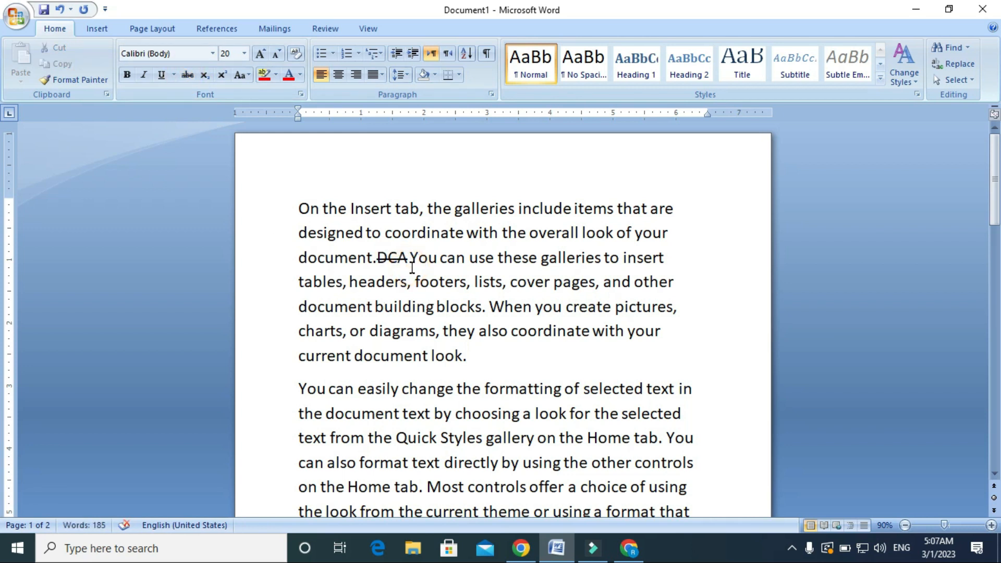
type("(")
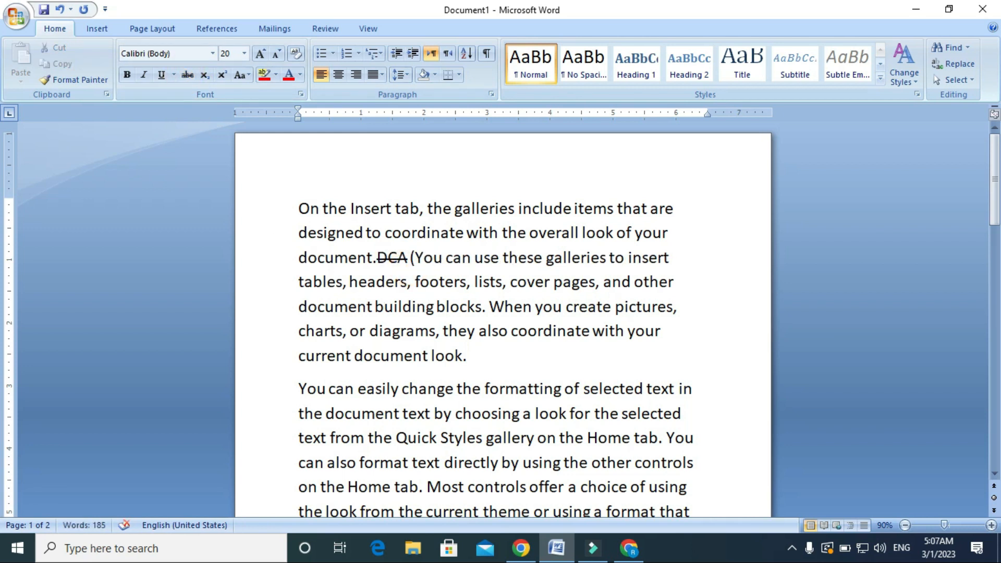
type("Diamond c")
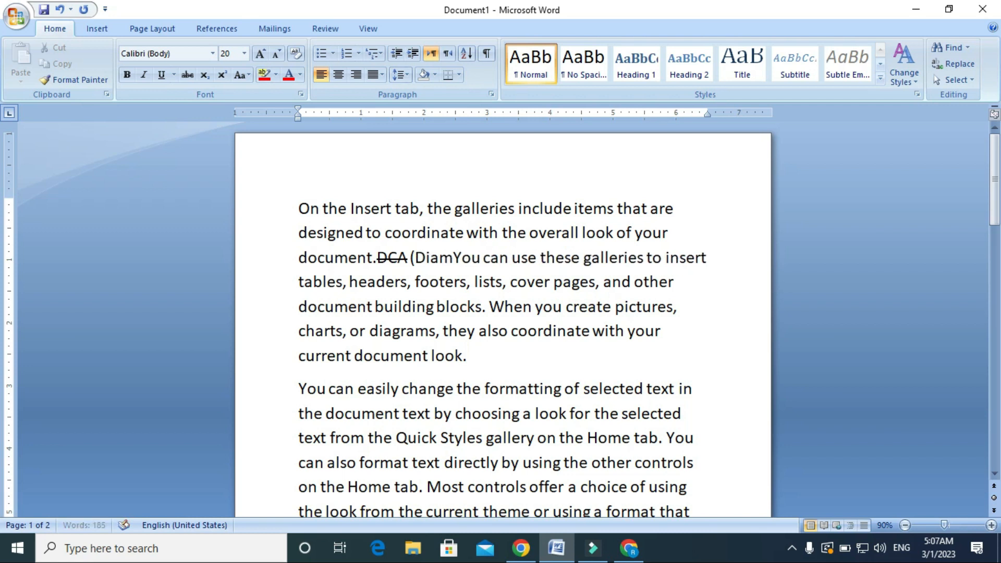
type("omputer A")
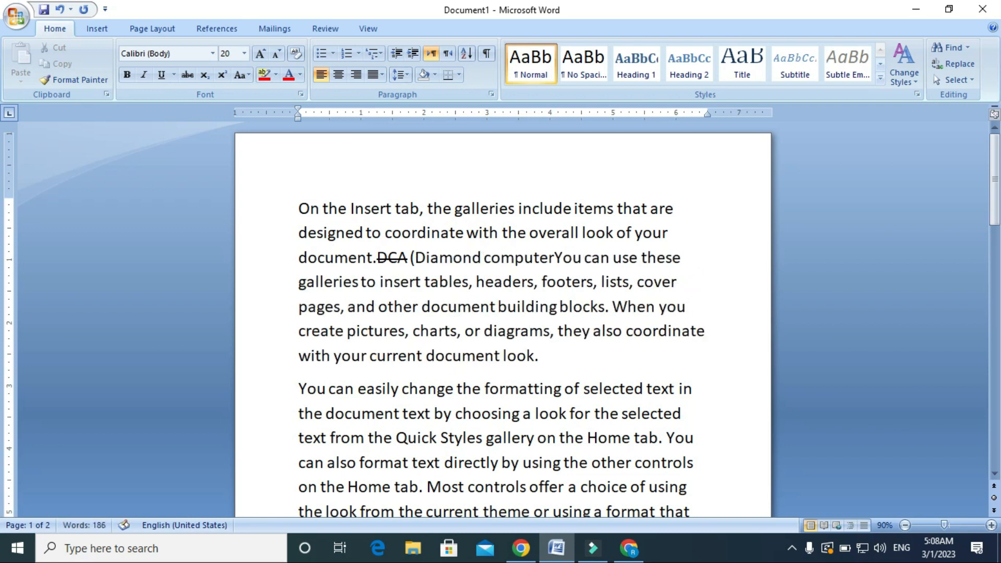
type("cademy")
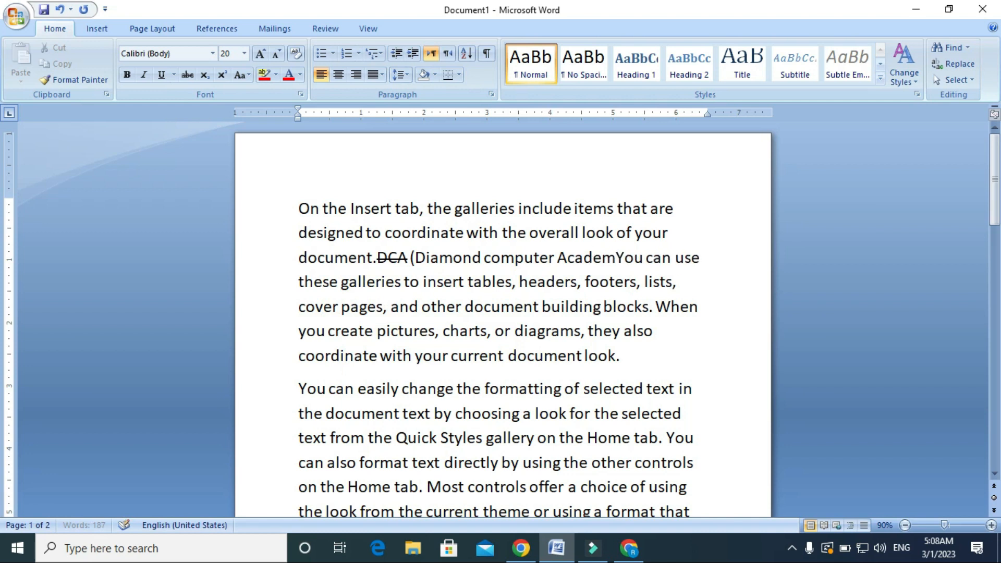
type(")")
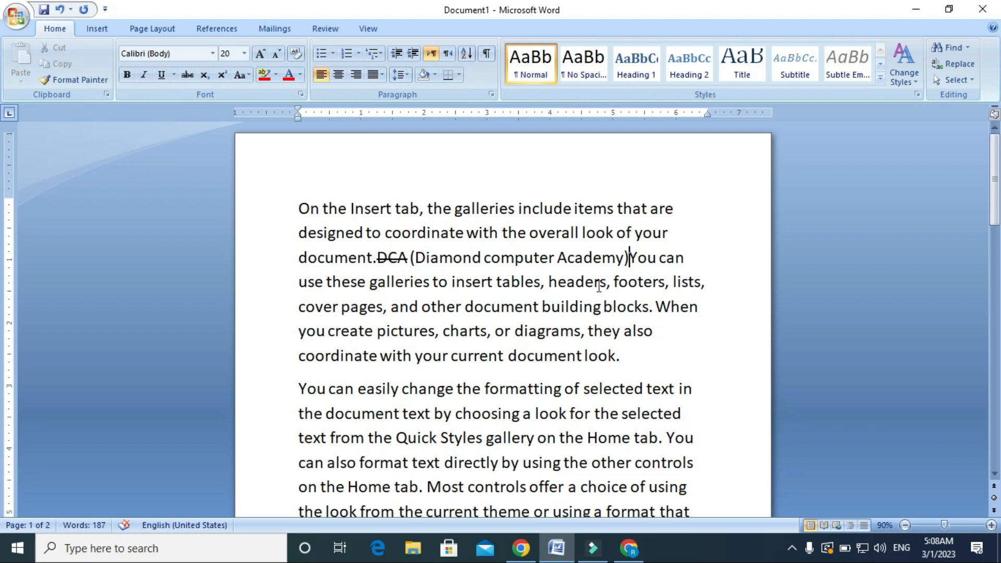
Replace "DCA (Diamond computer Academy)" in the first paragraph with struck-through "Dia".
left_click_drag(629, 258, 377, 261)
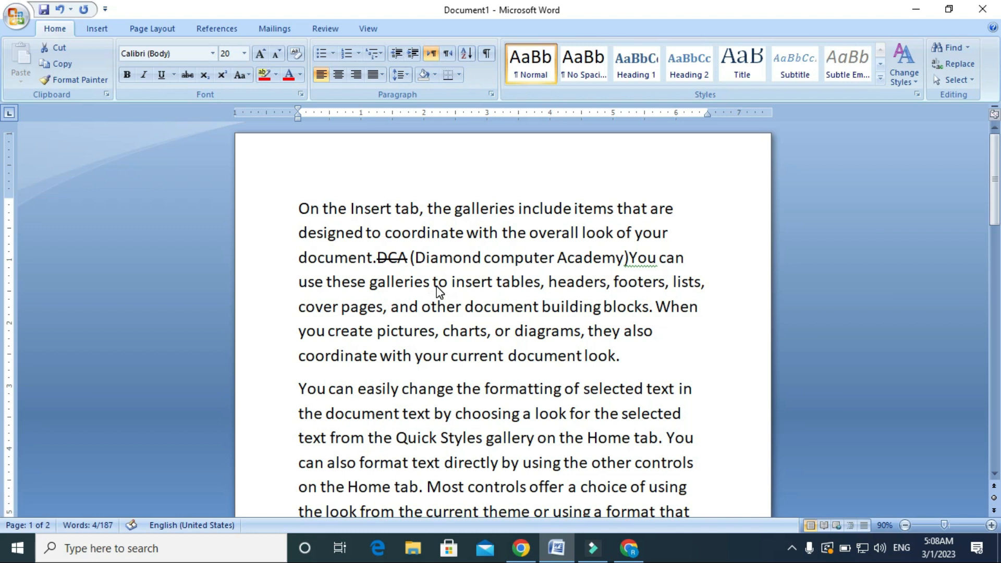
key("Delete")
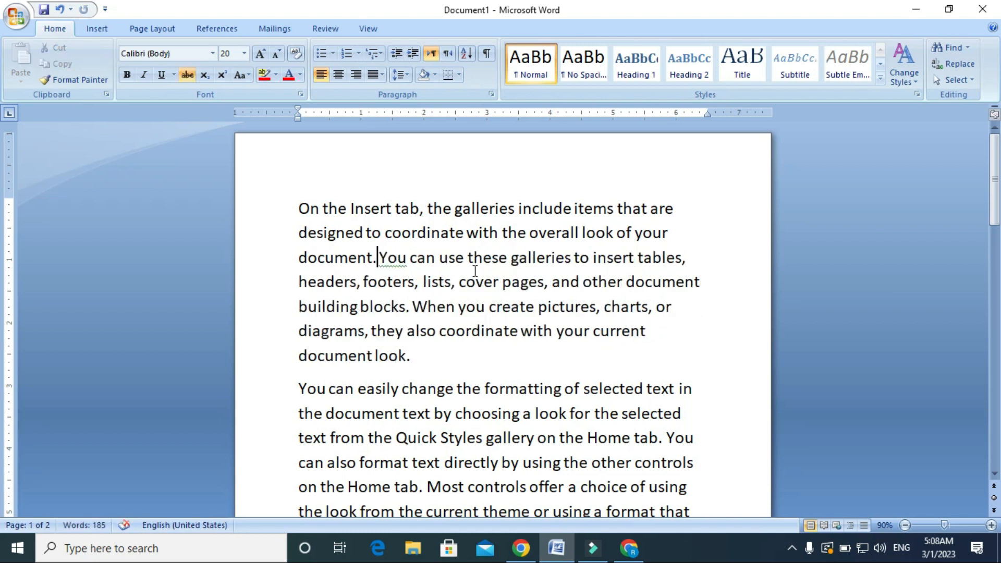
type("Diam")
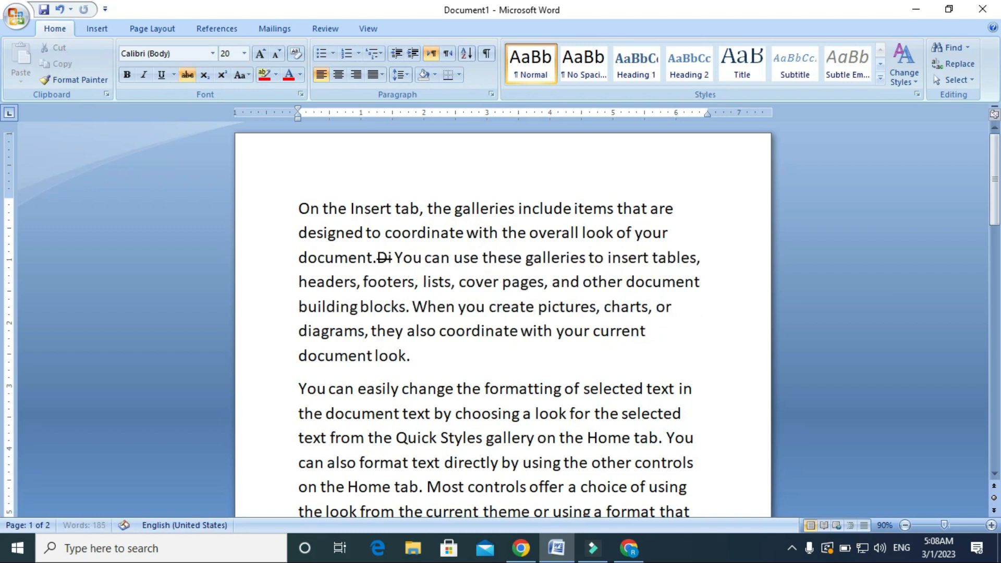
key("BackSpace")
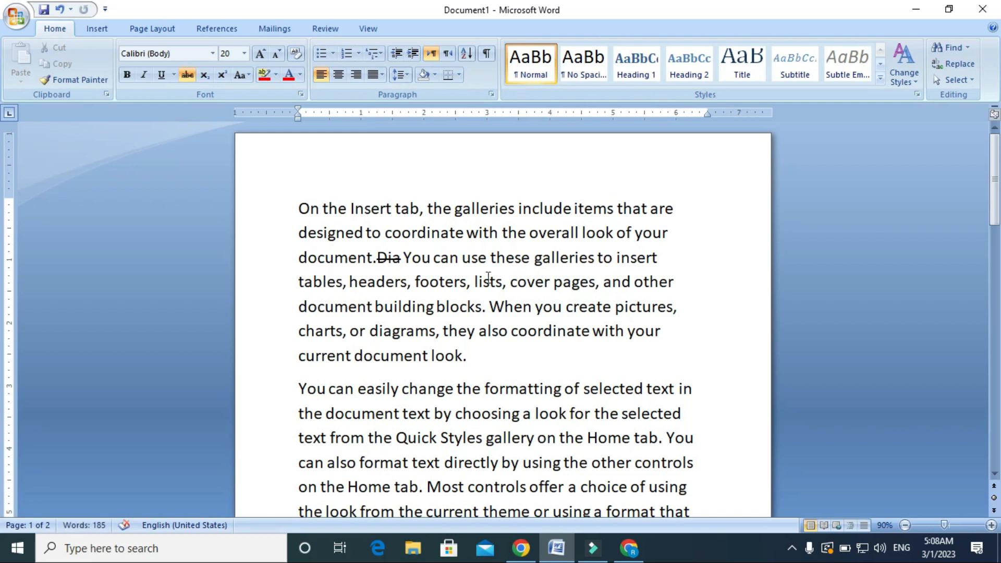
Try to switch off strikethrough and delete "Dia" from the first paragraph.
left_click(187, 74)
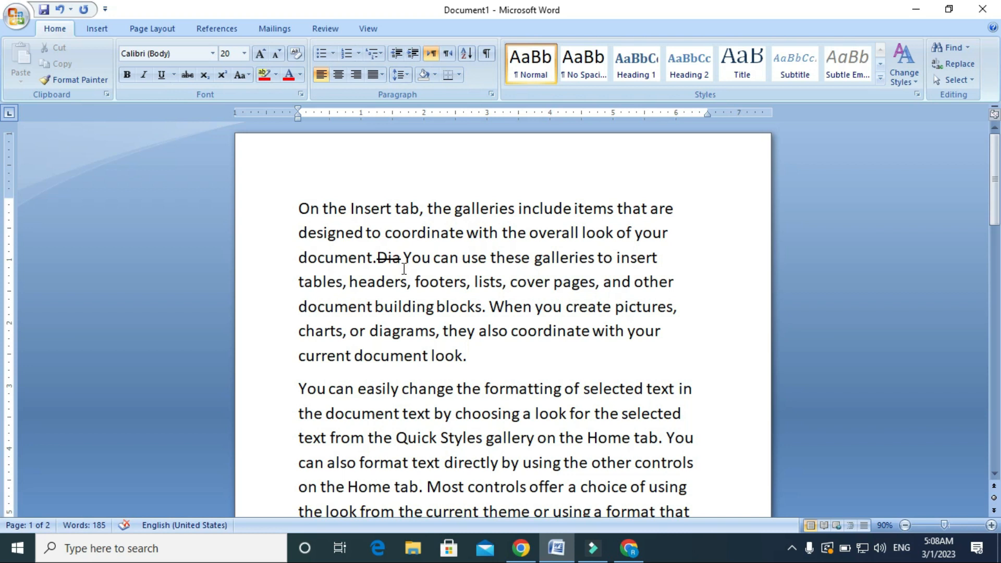
key("BackSpace")
key("BackSpace")
key("BackSpace")
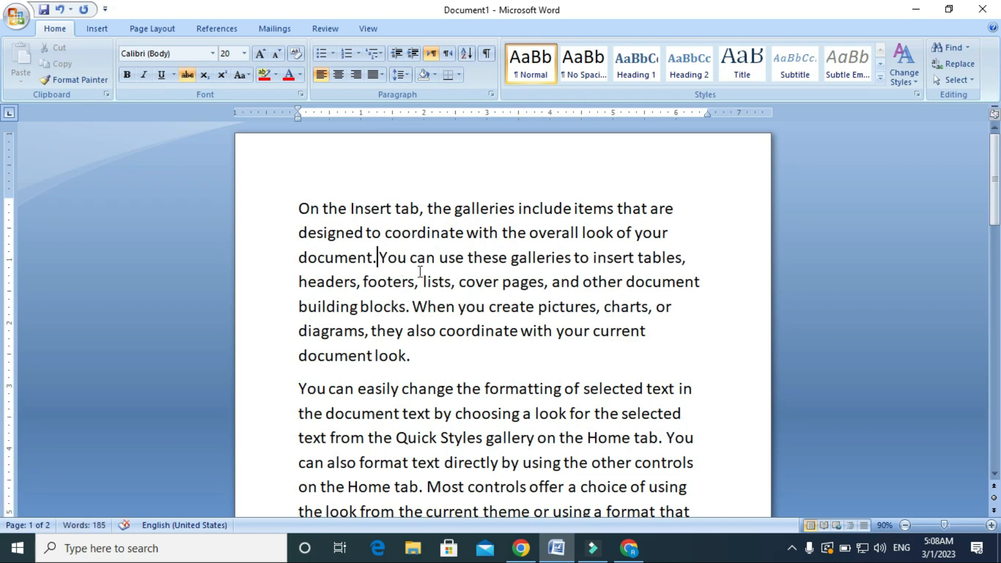
Insert "D" after "document." in the first paragraph and remove its strikethrough.
type("D")
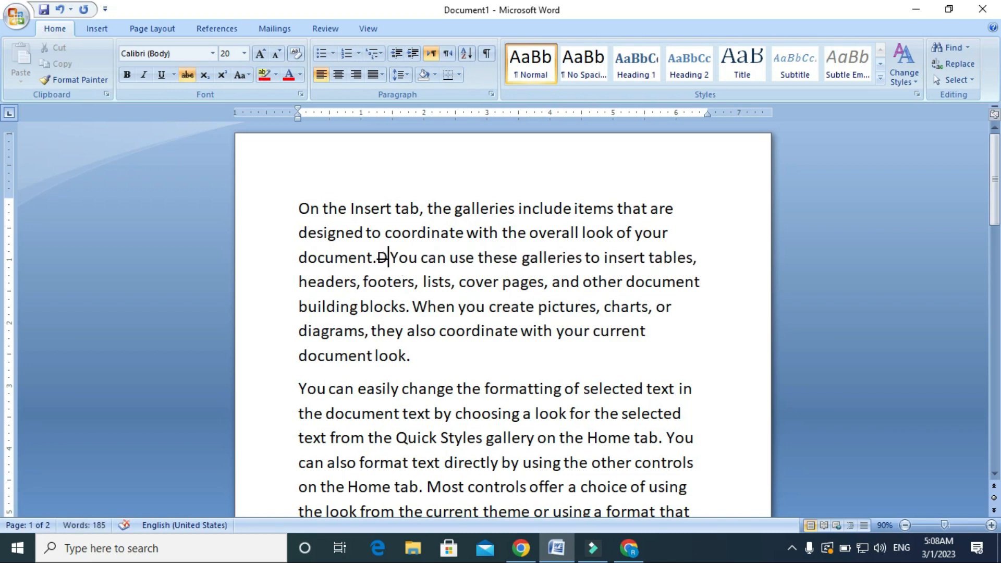
left_click_drag(389, 256, 377, 257)
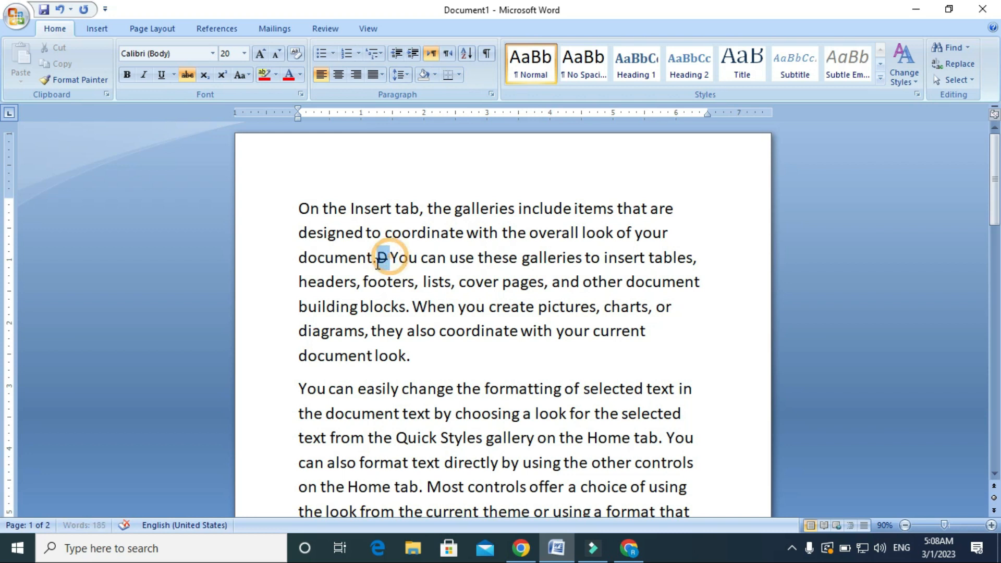
left_click(187, 74)
left_click(386, 258)
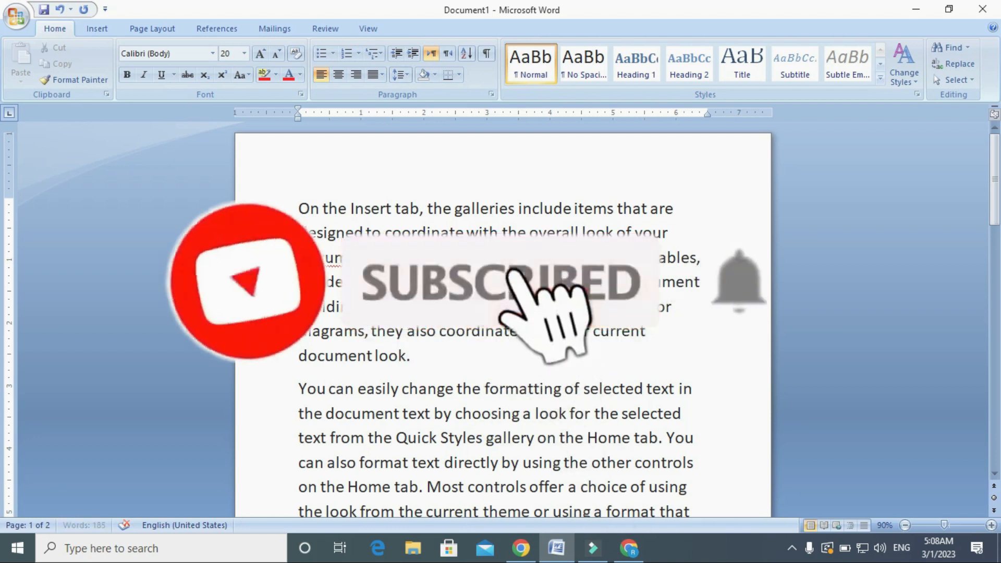
Complete the "D" to read "Diamond computer Academy" and put a space before it.
type("DDDDDDDDDDD")
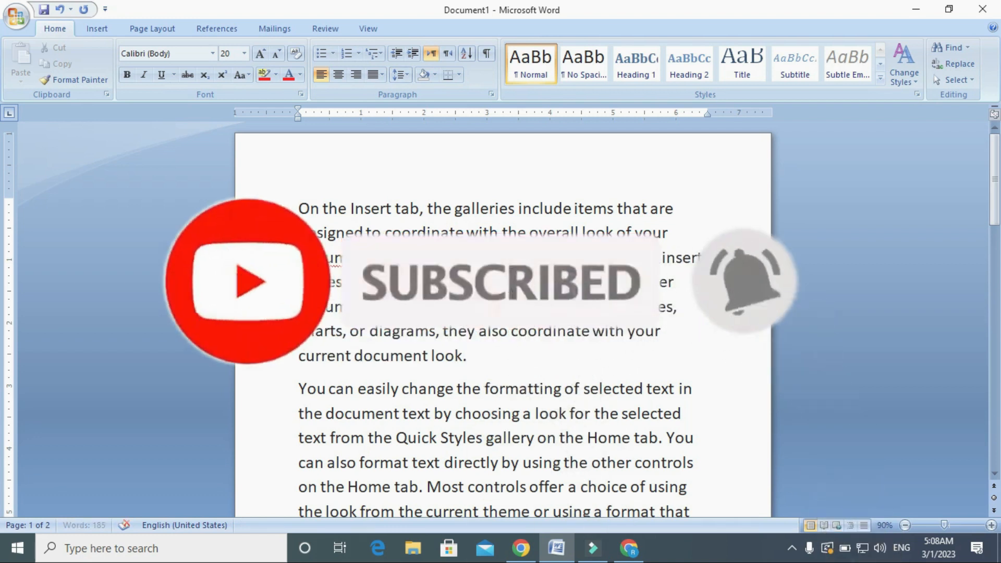
type("r Academ")
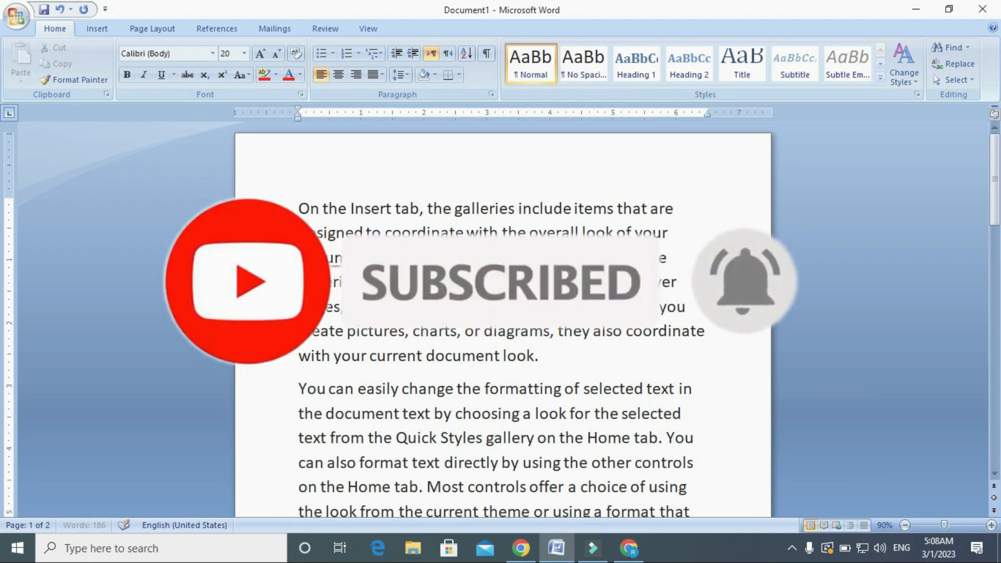
type("y You can use")
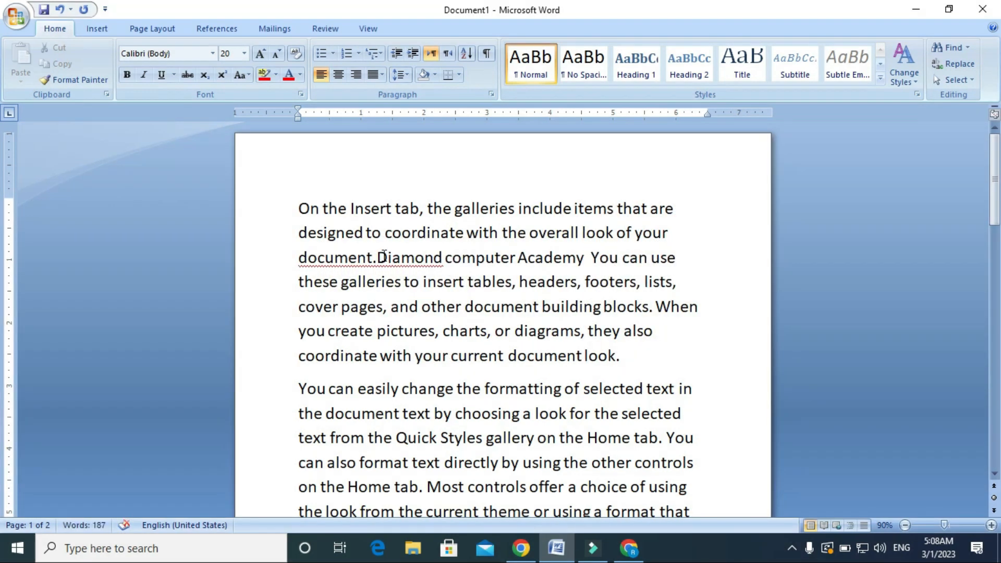
left_click(376, 255)
left_click(394, 277)
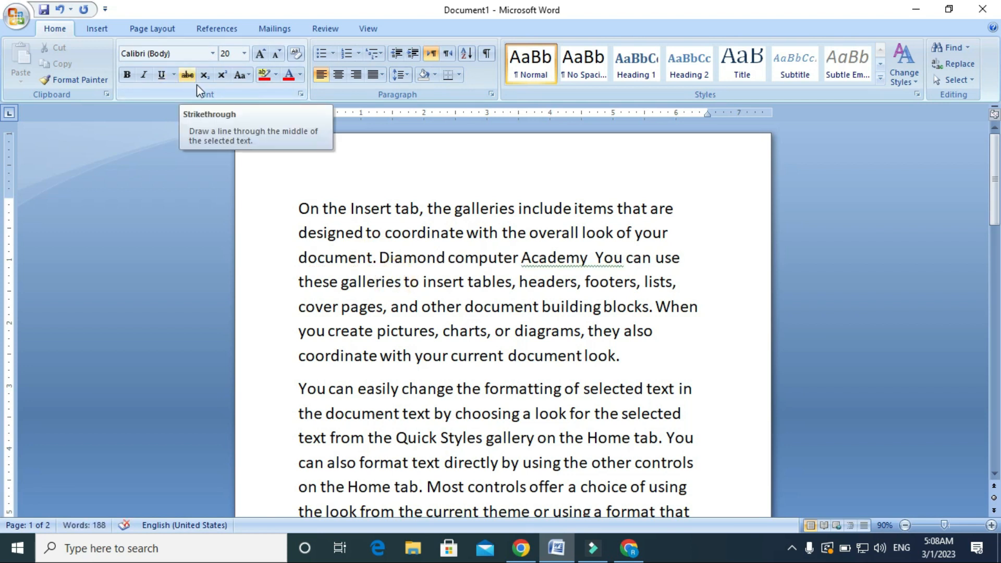
Delete all text in the document and place the cursor on the empty page.
key("ctrl+a")
key("Delete")
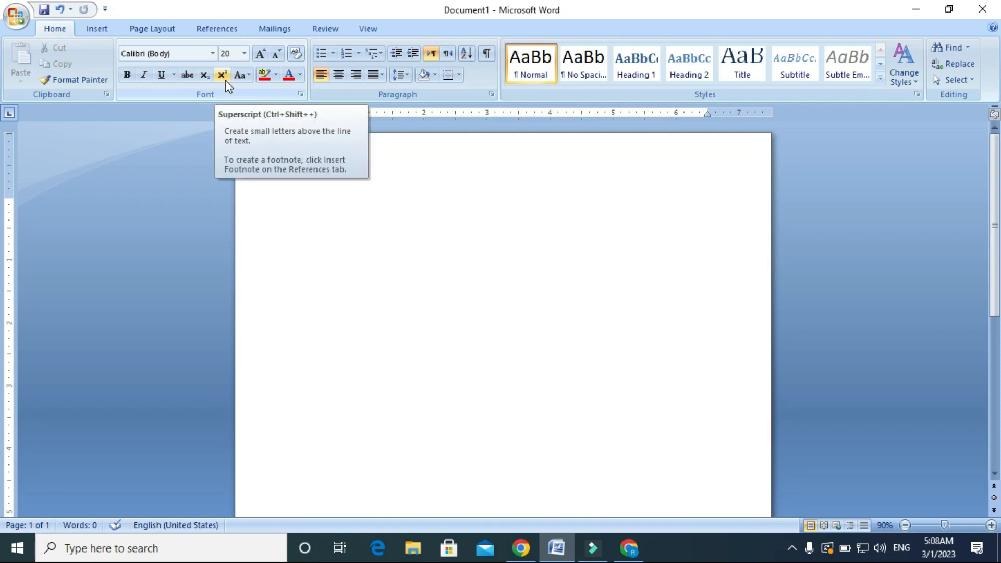
double_click(301, 213)
left_click(335, 239)
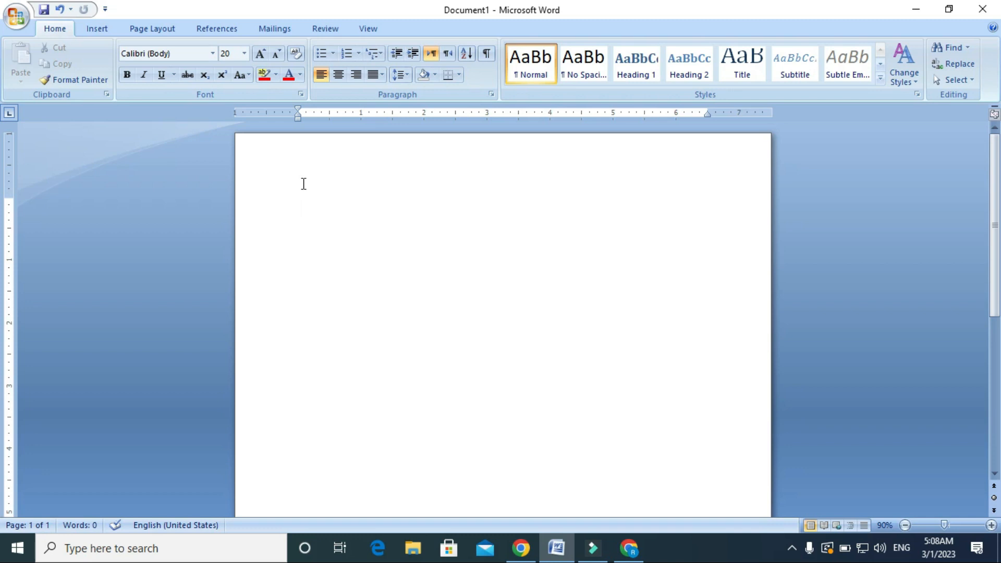
Enter the formula text "H12 O6 H12" on the empty page.
type("H12 o")
key("BackSpace")
key("BackSpace")
type("O6 H12")
Format the numbers 12, 6 and 12 in the formula as subscript.
left_click_drag(385, 208, 312, 215)
scroll(250, 233, "up", 1)
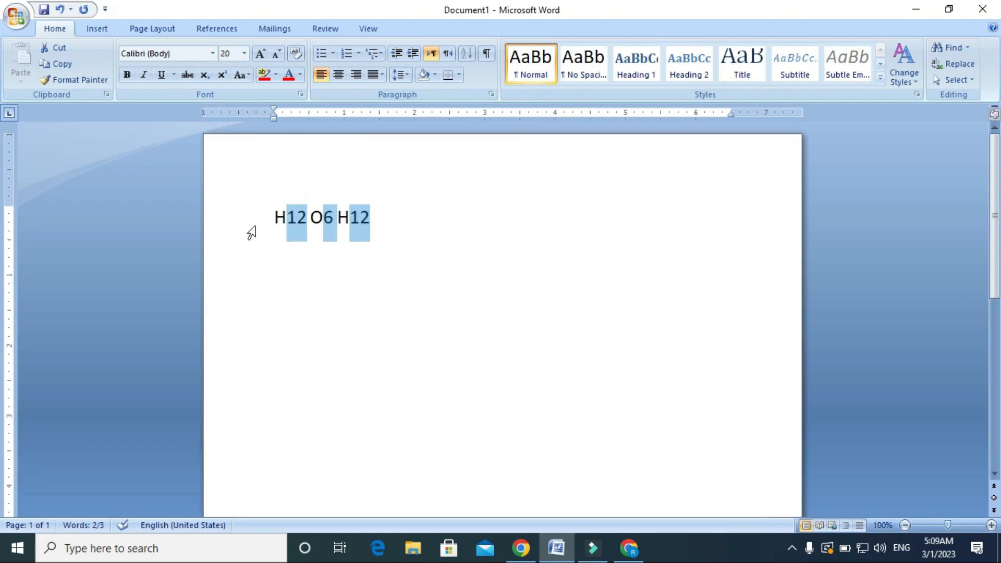
left_click(204, 75)
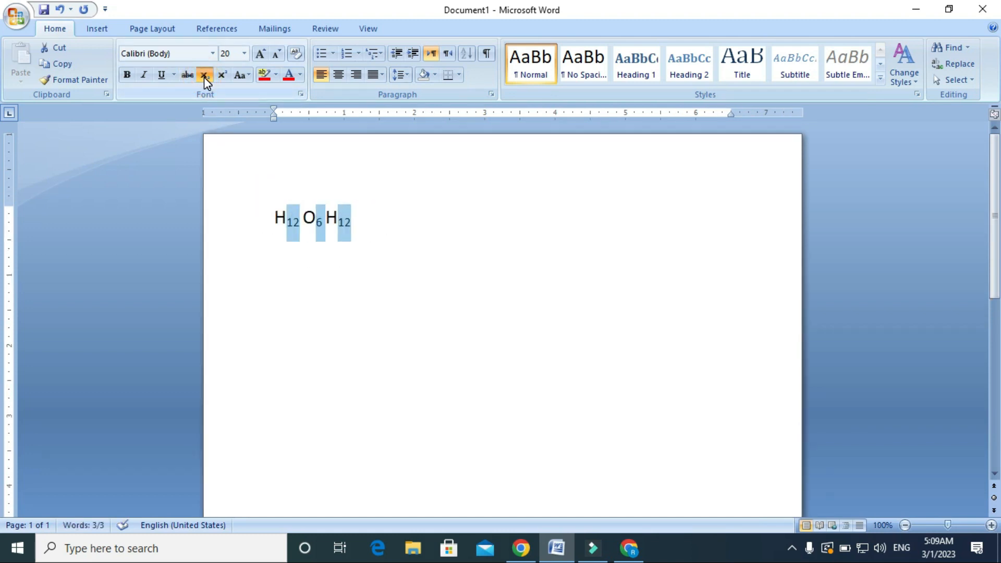
left_click(342, 272)
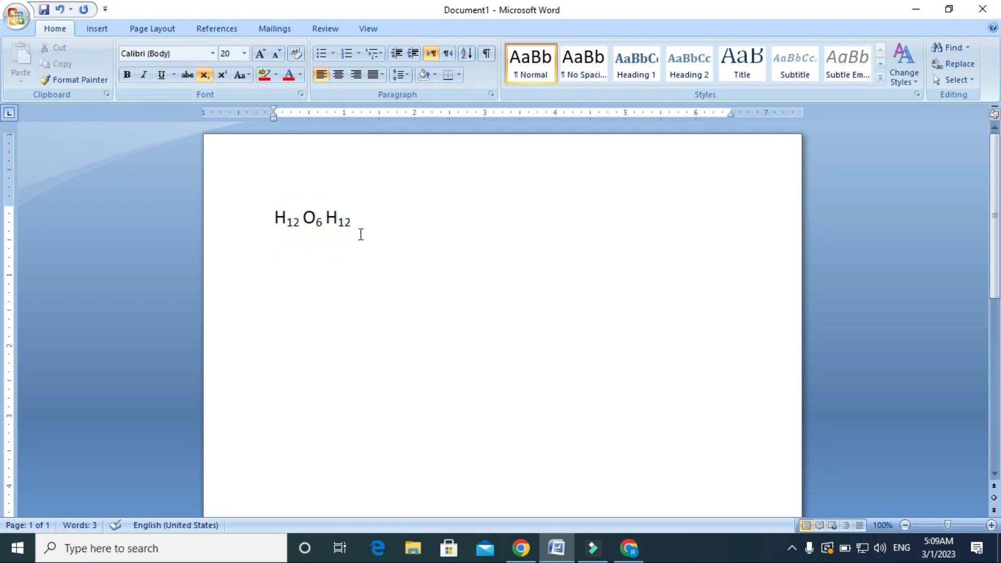
Enter "23" on a new line below the formula and make the 3 superscript.
key("Return")
type("23")
double_click(284, 260)
left_click(266, 283)
left_click_drag(289, 261, 283, 263)
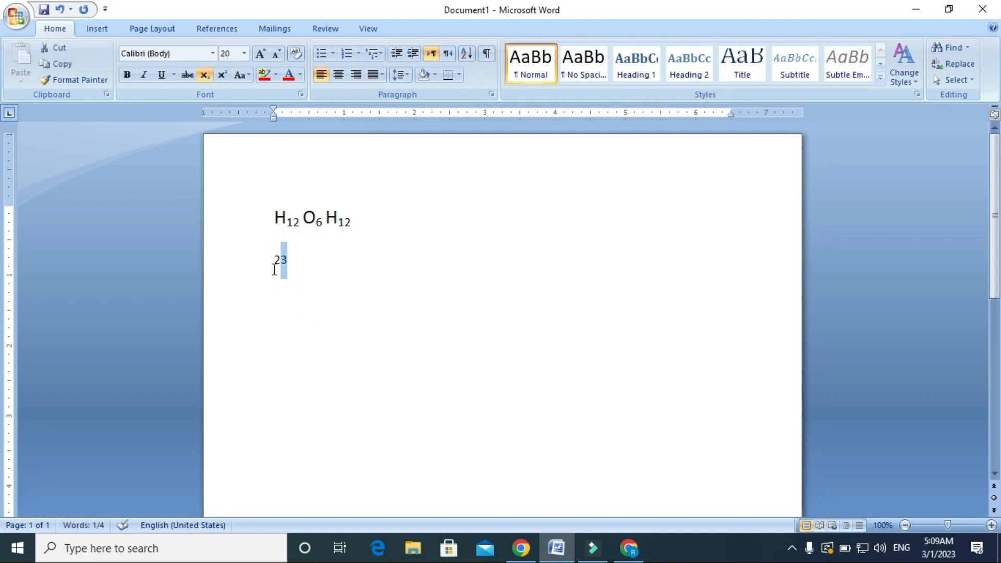
left_click(221, 74)
left_click(324, 294)
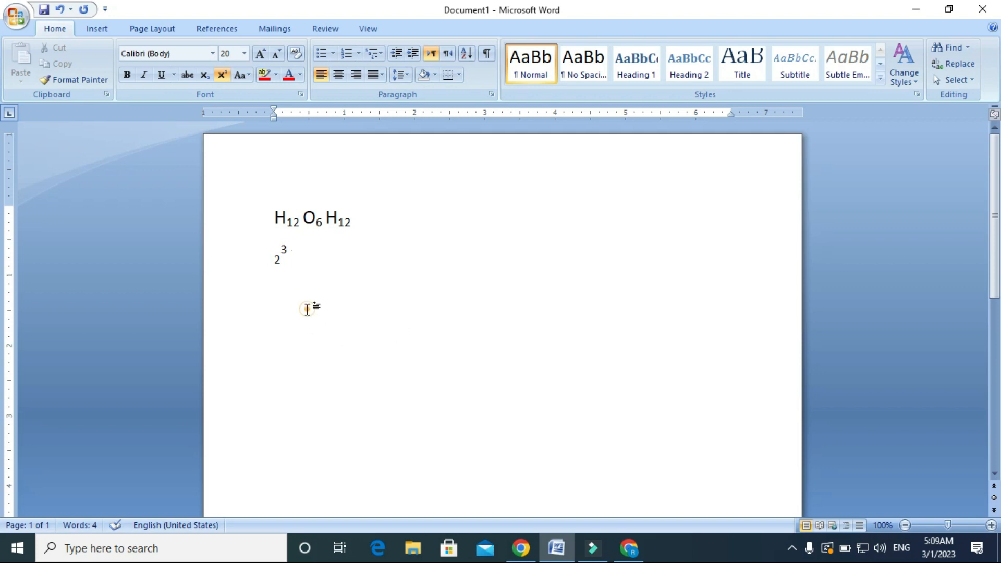
Add a new line below the superscript example with the text "rafid tech channel".
key("Return")
left_click(247, 78)
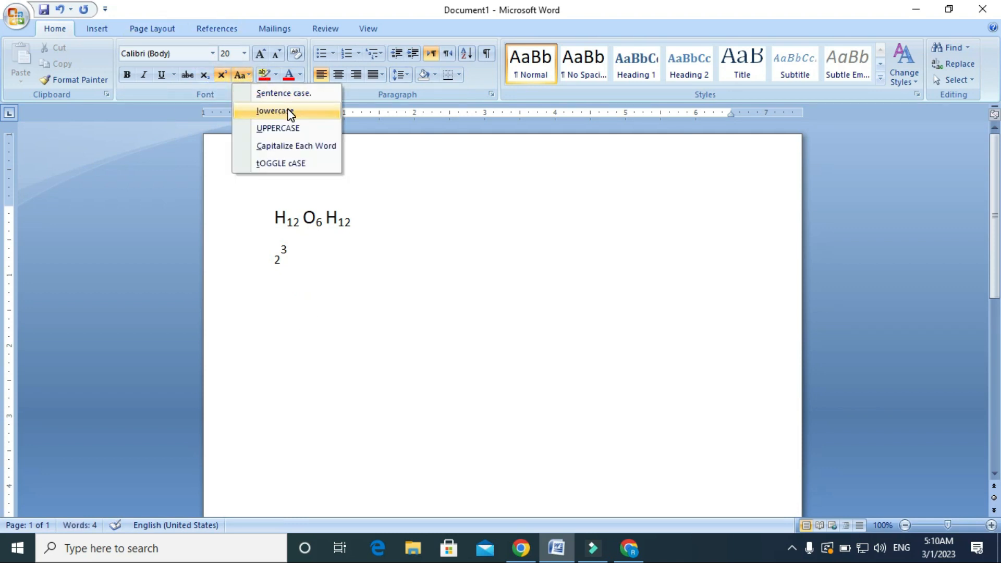
left_click(300, 367)
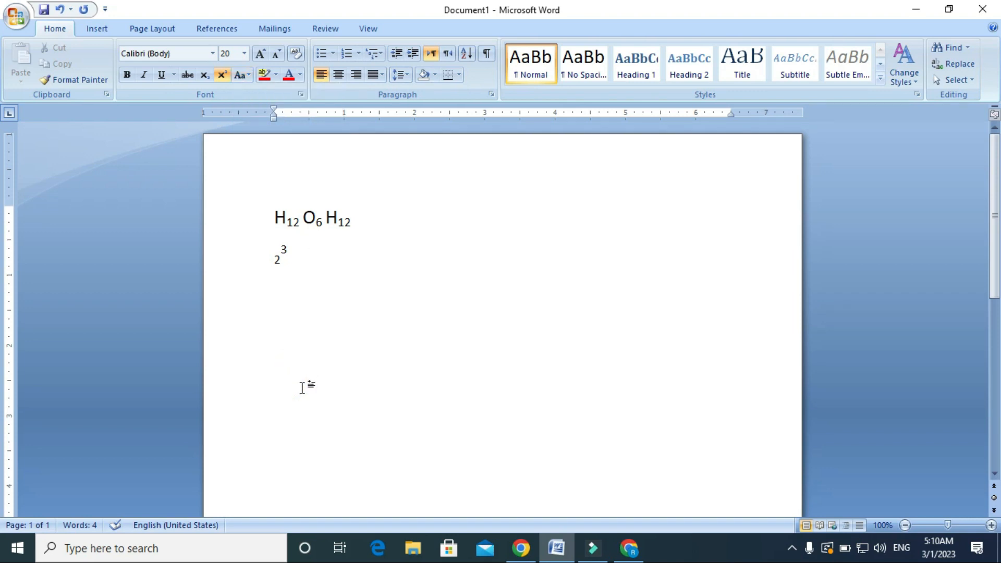
type("rafid tech channel")
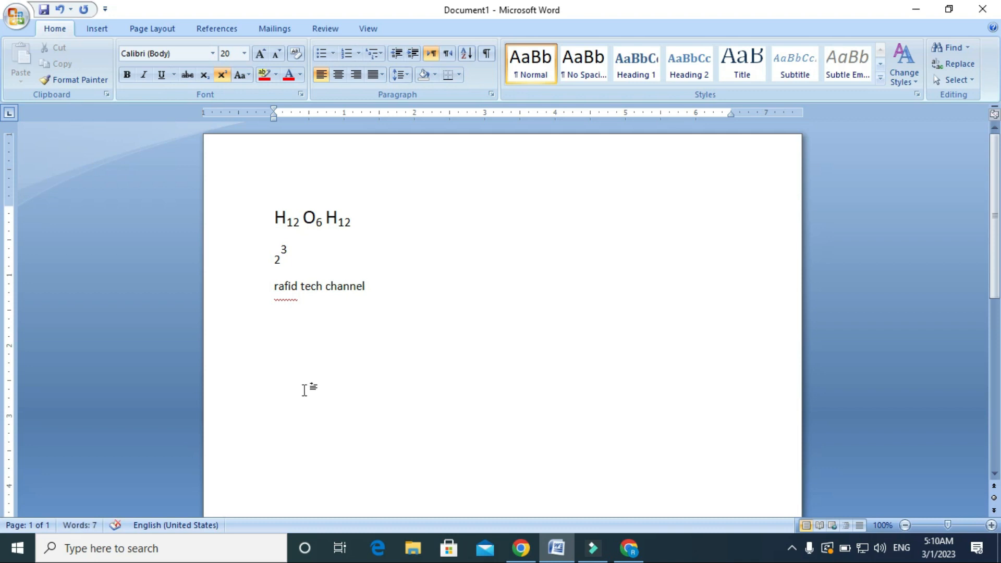
Change the "rafid tech channel" line to uppercase.
left_click_drag(380, 308, 274, 299)
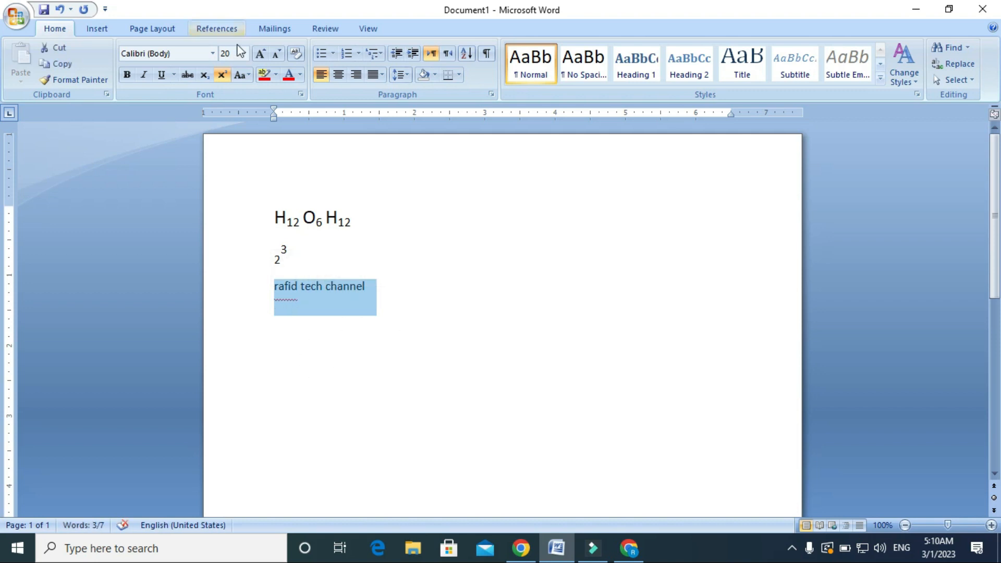
left_click(244, 75)
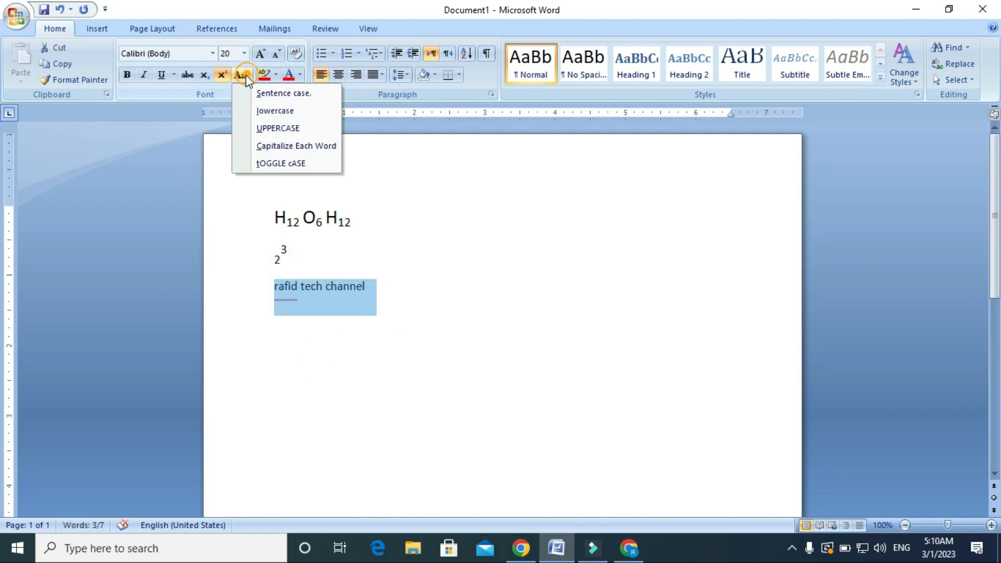
left_click(283, 128)
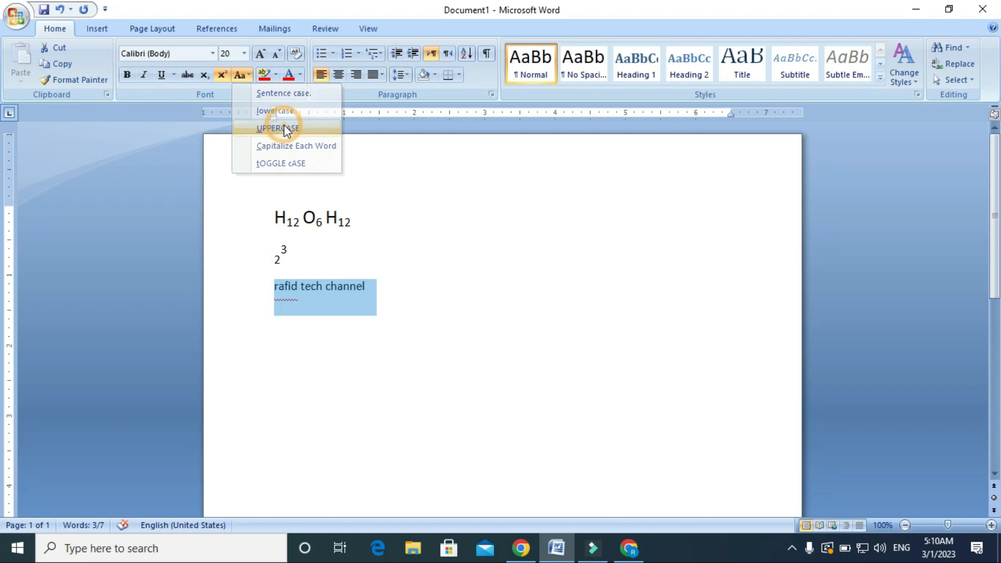
left_click(338, 324)
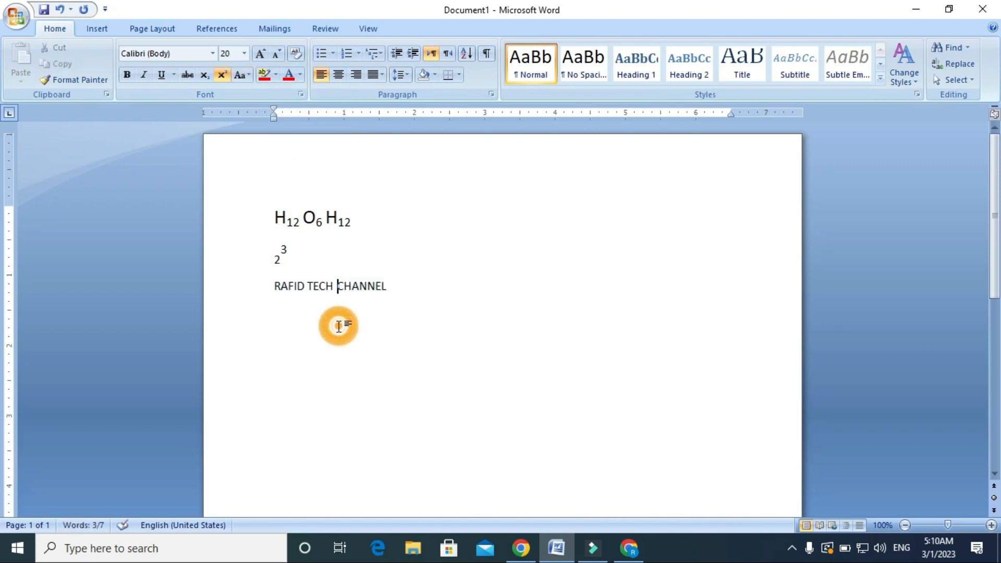
Change the "RAFID TECH CHANNEL" line to lowercase.
left_click(396, 286)
left_click_drag(400, 287, 273, 286)
left_click(252, 76)
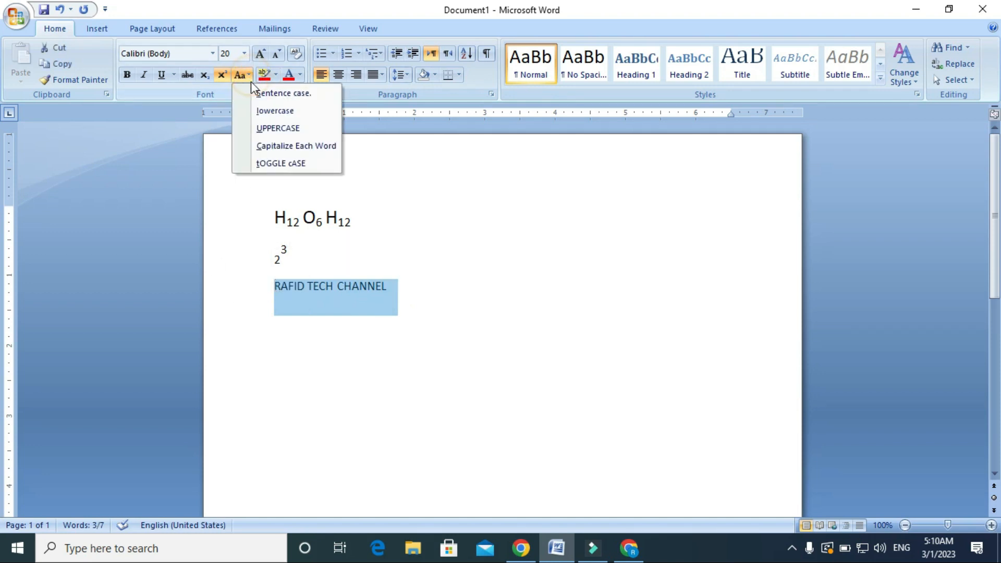
left_click(268, 116)
left_click(354, 369)
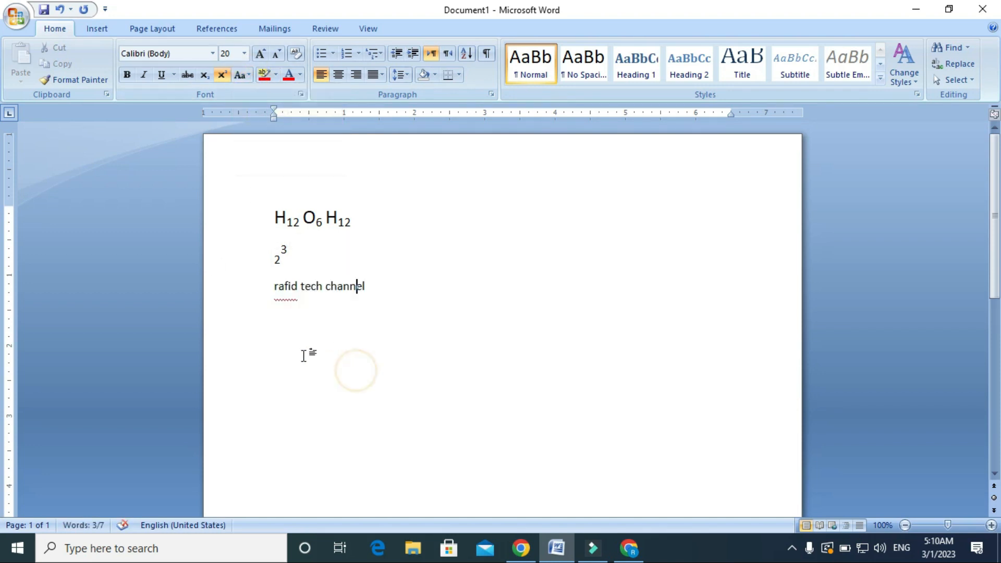
Delete the formula, the superscript example and the channel line from the page.
left_click(377, 305)
left_click_drag(376, 307, 236, 207)
key("Delete")
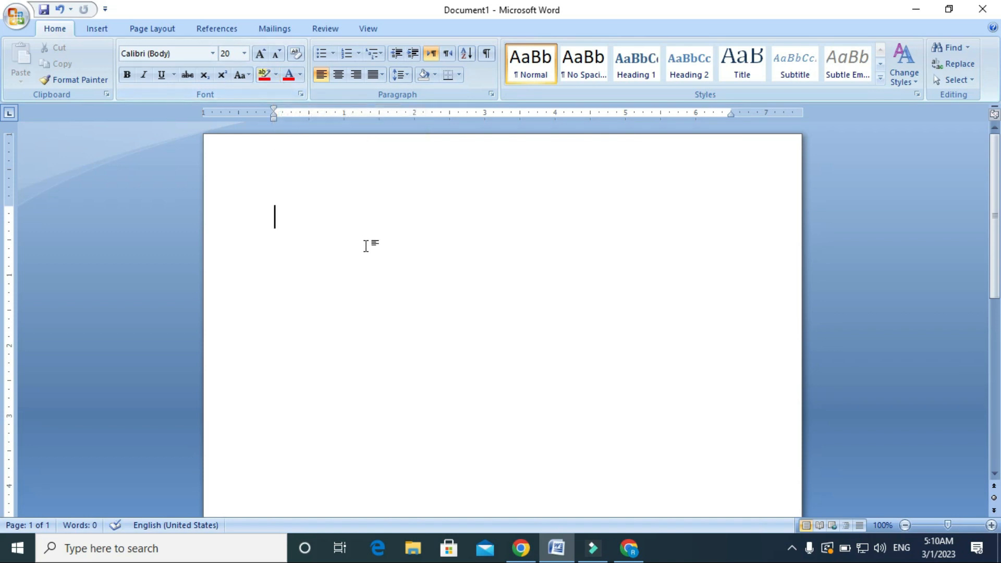
Generate sample paragraphs with =rand() and return to the start of the document.
type("=rand()")
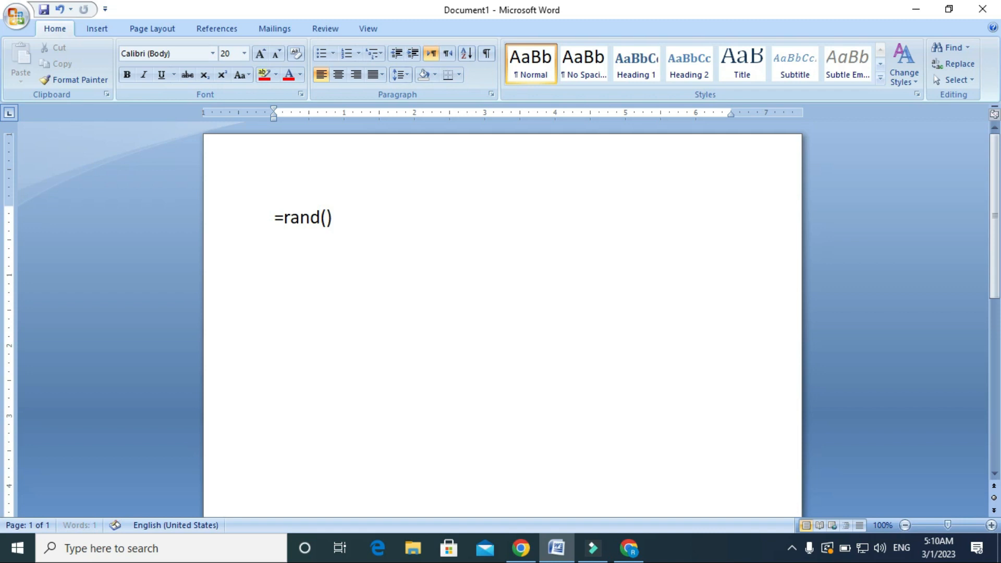
key("Return")
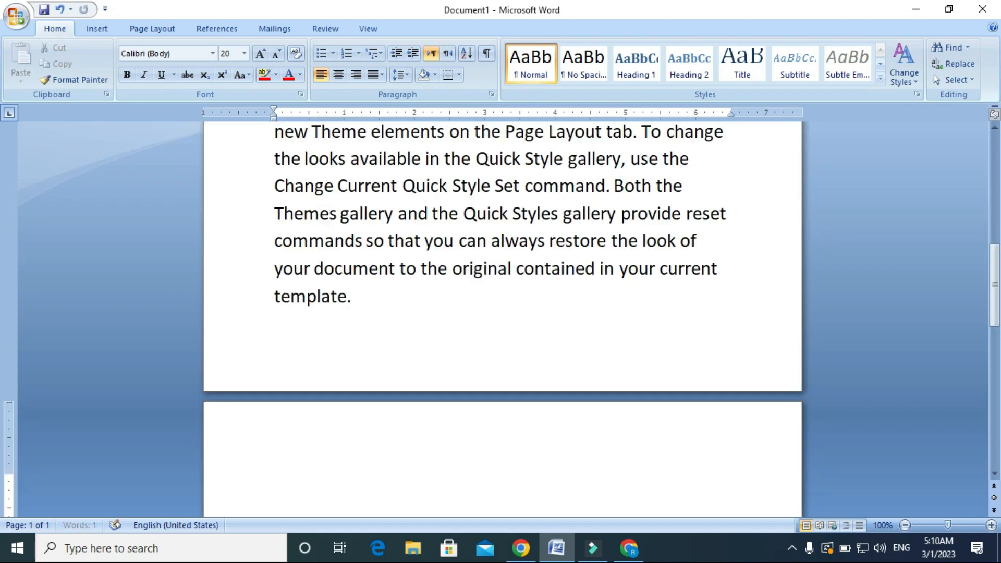
scroll(303, 232, "up", 5)
scroll(303, 232, "up", 4)
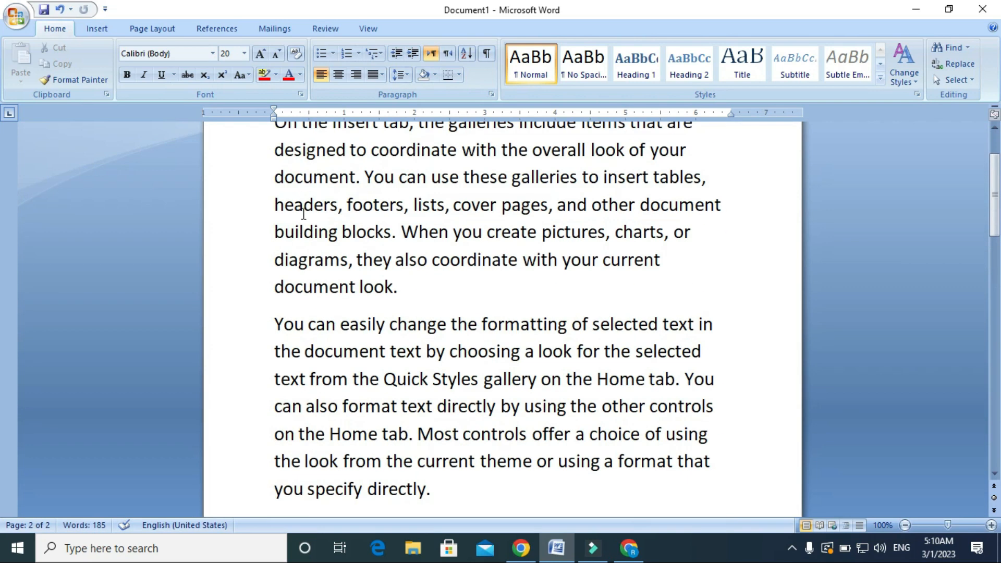
Highlight the whole first paragraph in red.
left_click_drag(276, 216, 404, 381)
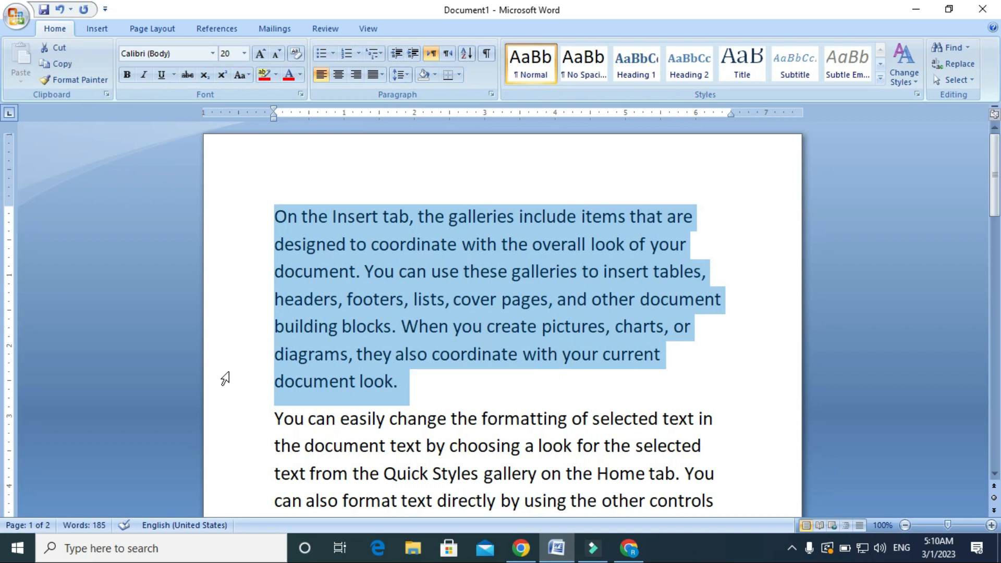
left_click(276, 75)
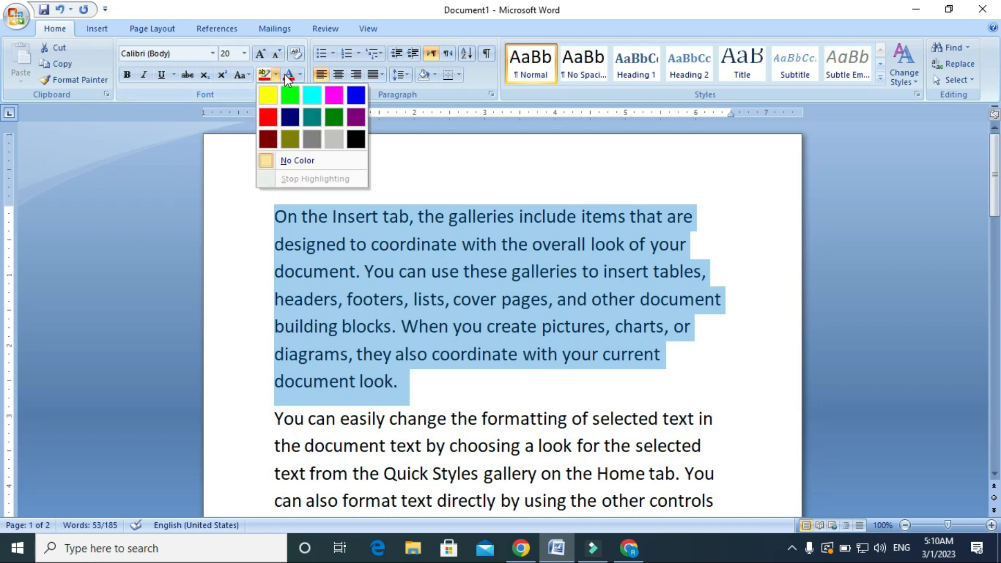
left_click(269, 116)
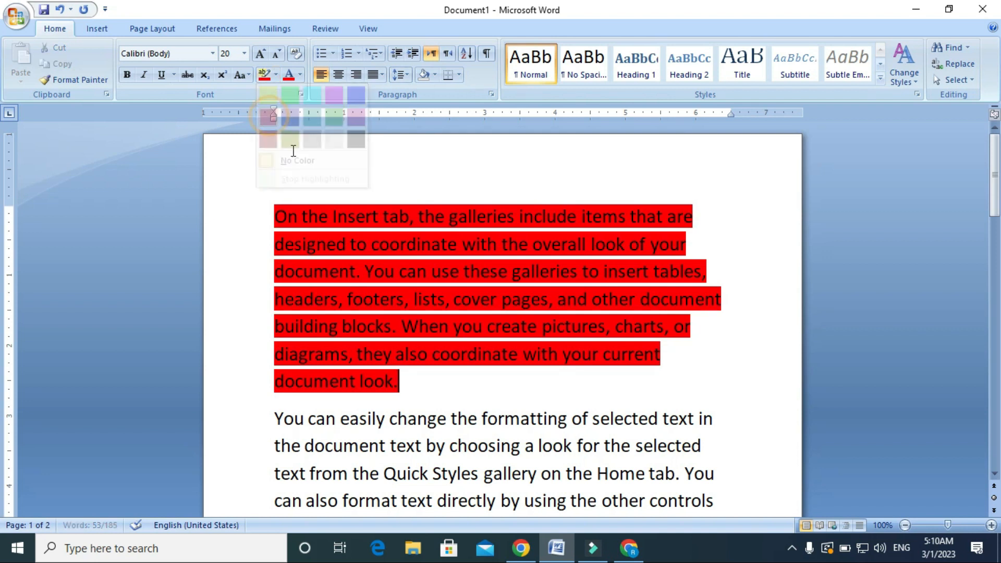
left_click(471, 369)
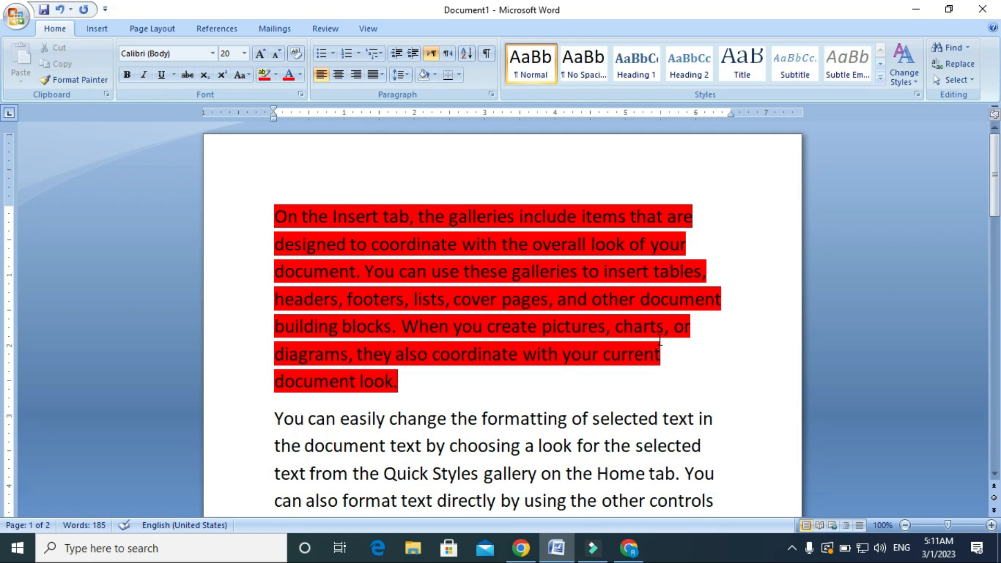
Undo the paragraph's red highlight, redo it, and undo it again.
key("ctrl+z")
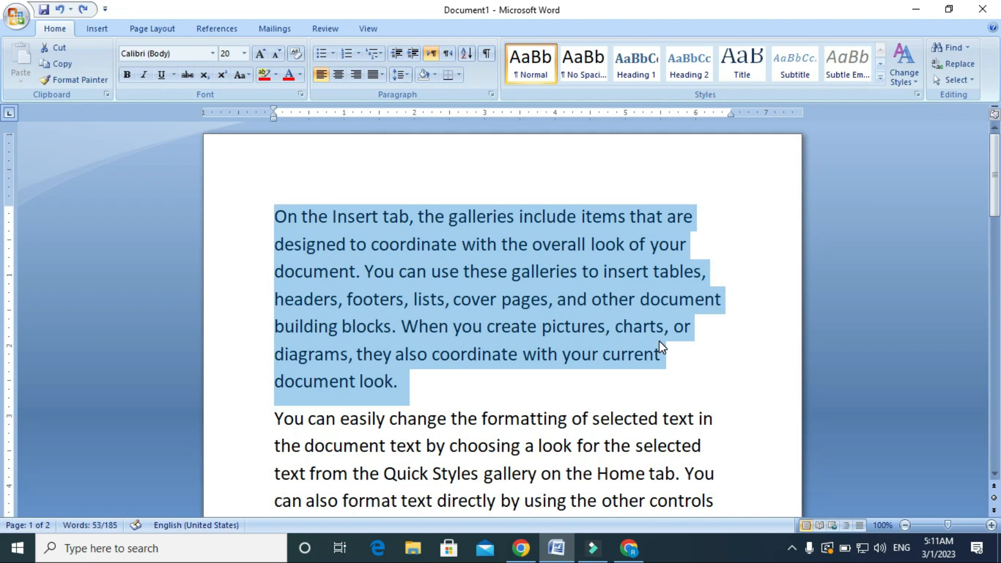
key("ctrl+y")
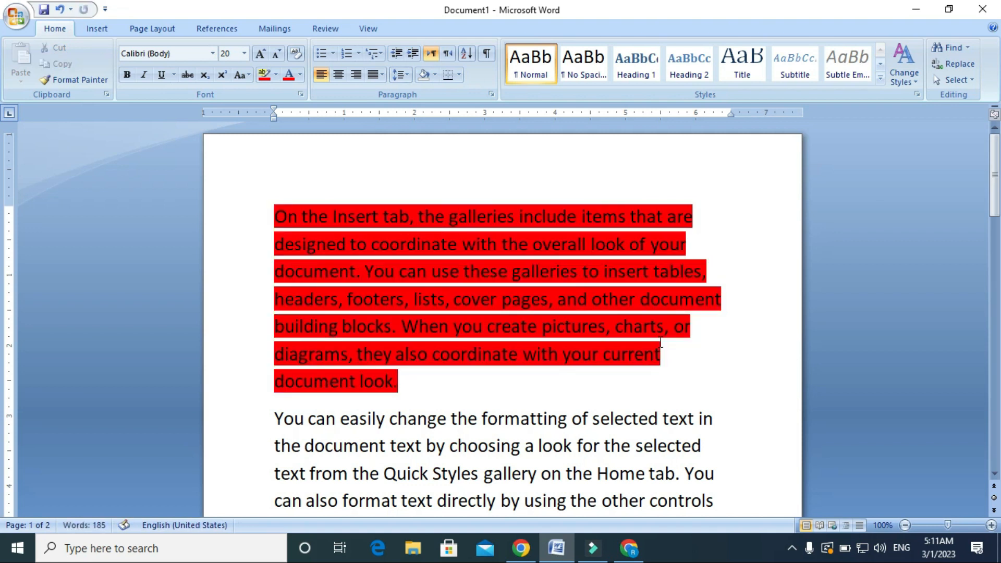
key("ctrl+z")
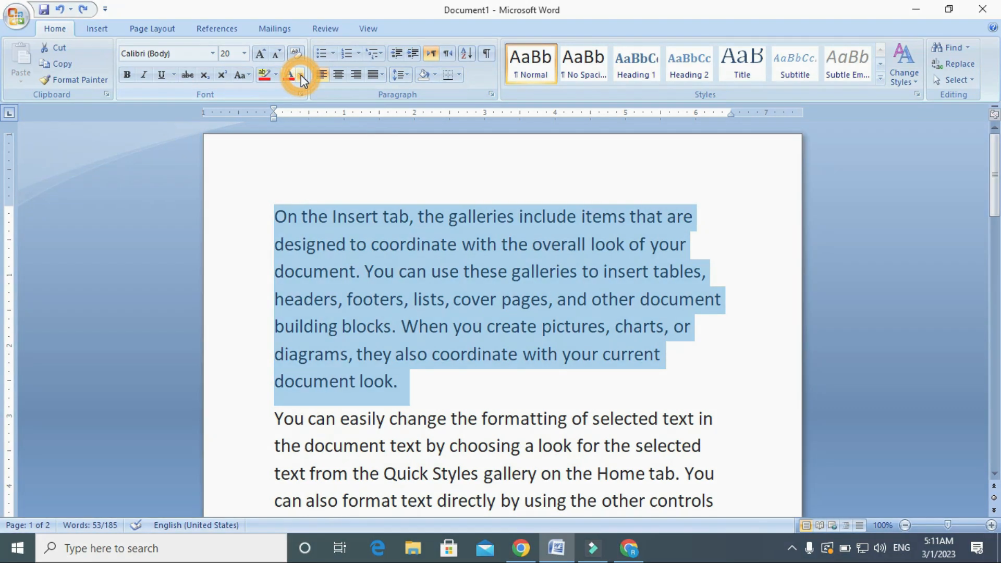
left_click(300, 77)
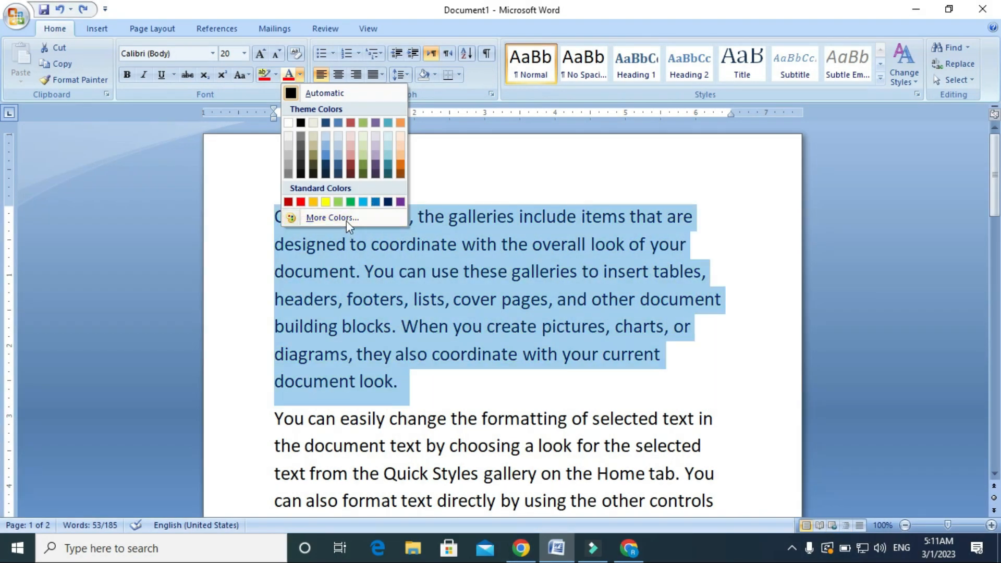
left_click(348, 216)
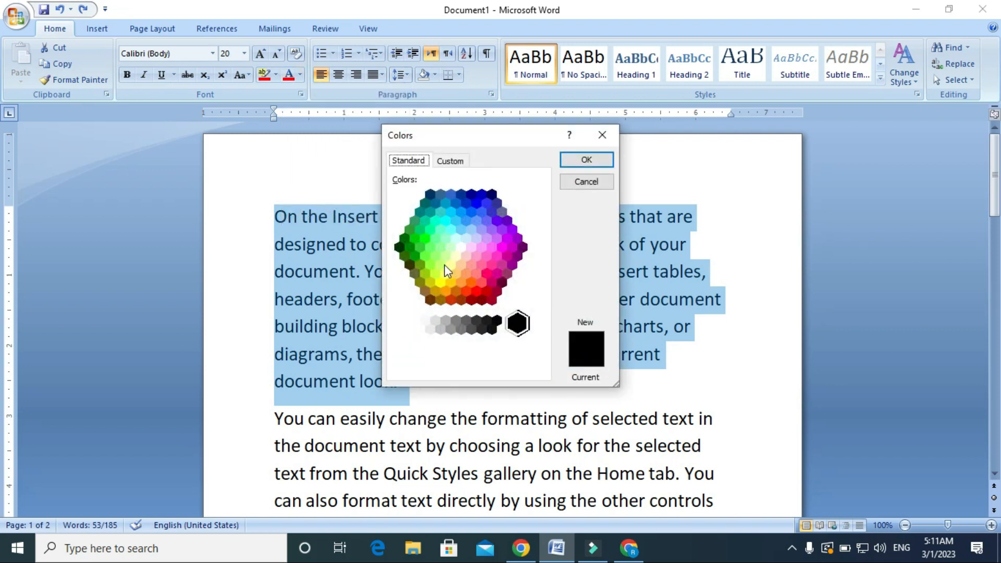
left_click(464, 290)
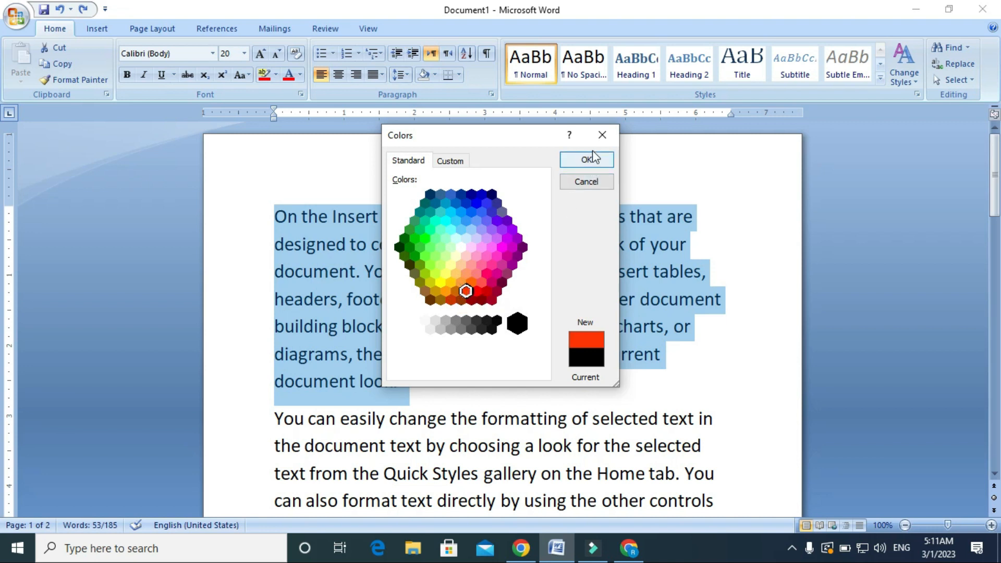
left_click(600, 135)
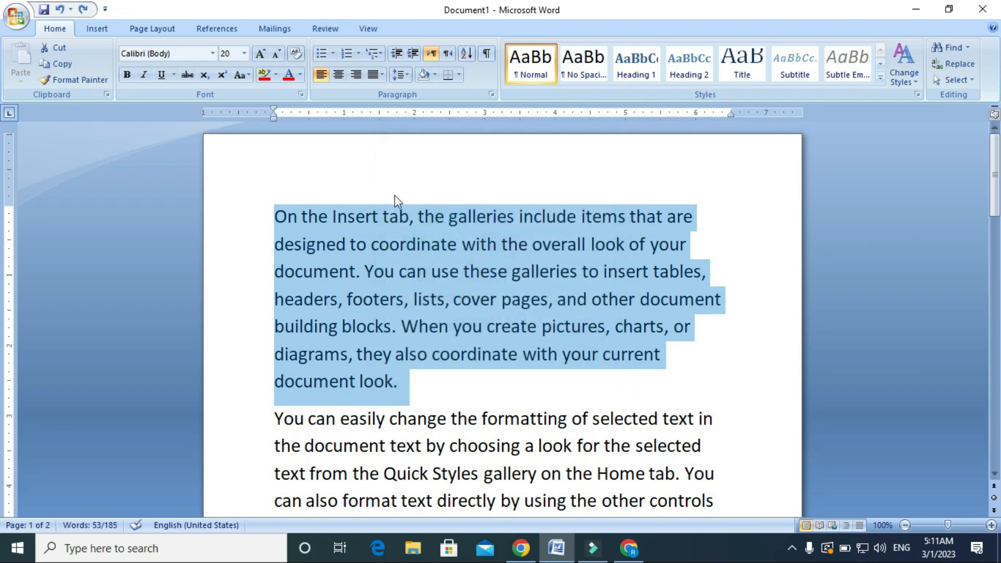
In the Font dialog, set the first paragraph's Latin text style to Italic and its size to 24.
left_click(301, 93)
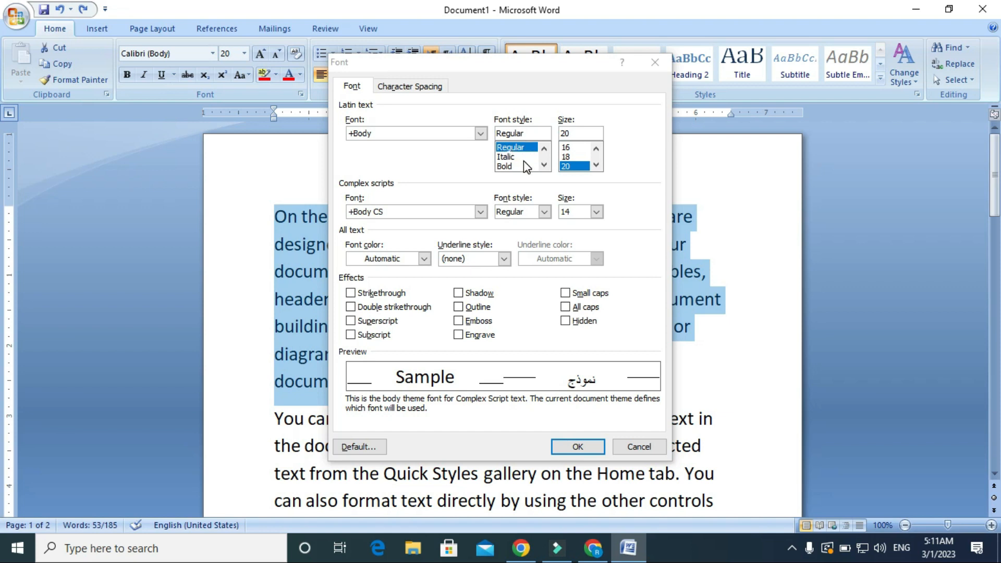
left_click(505, 157)
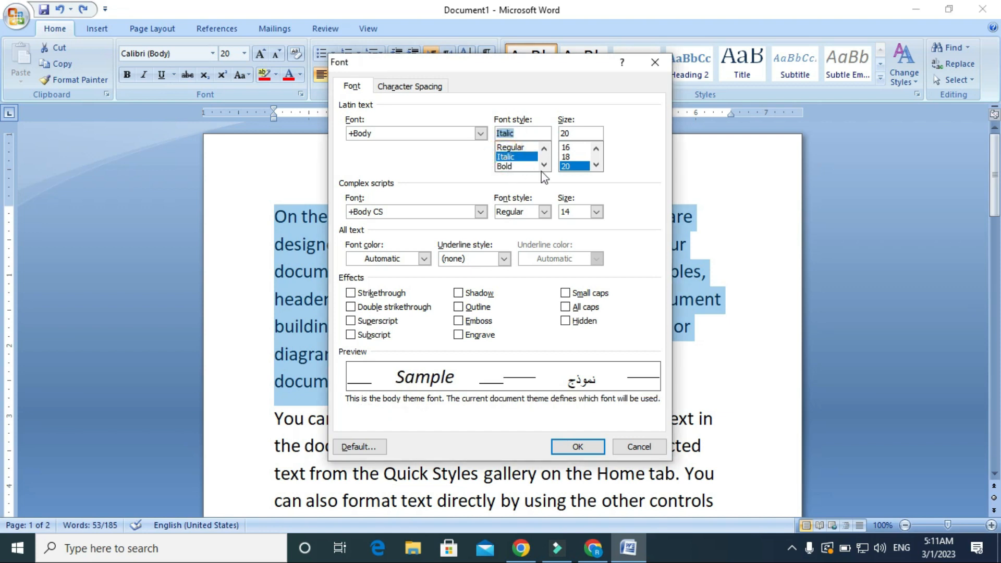
left_click(580, 130)
left_click_drag(581, 131, 548, 133)
left_click(582, 134)
key("BackSpace")
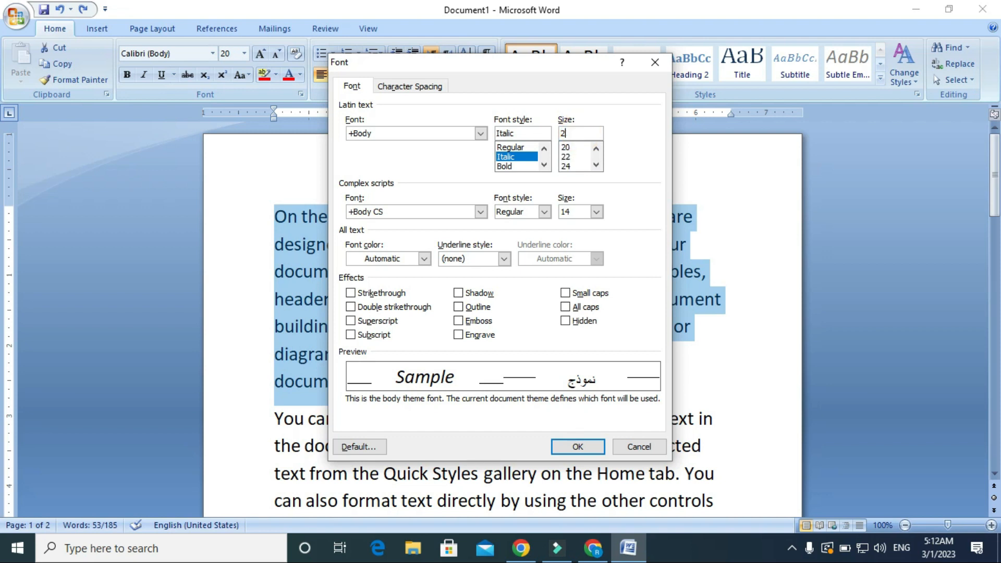
key("BackSpace")
type("24")
Look through the available complex-script font styles, font colours and underline styles in the Font dialog without choosing any.
left_click(544, 211)
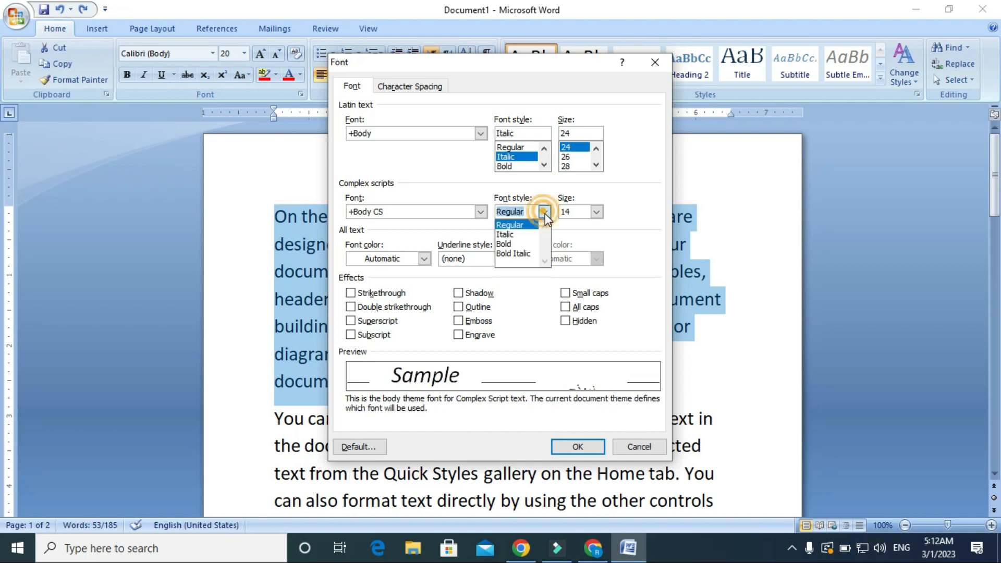
left_click(610, 195)
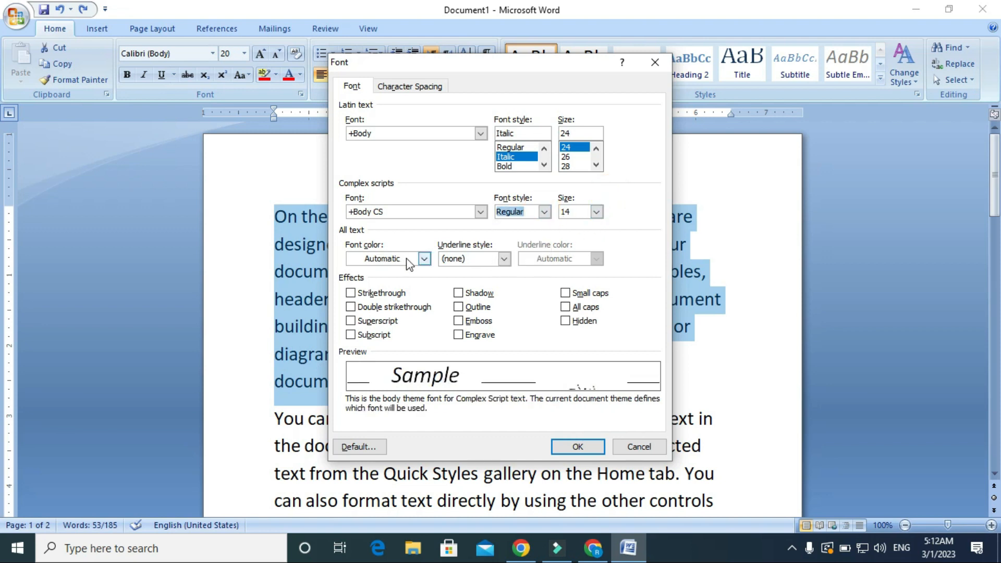
left_click(422, 258)
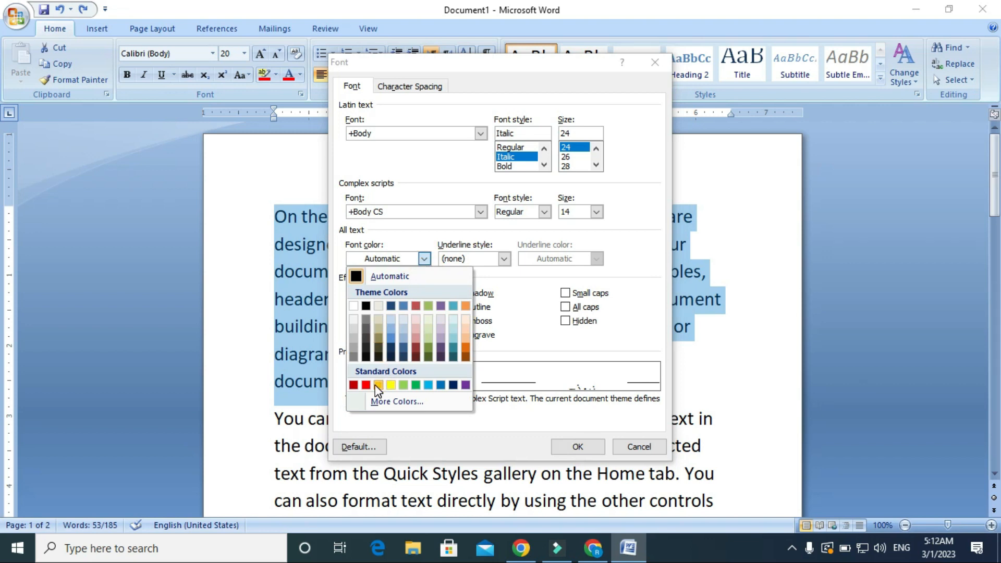
left_click(640, 212)
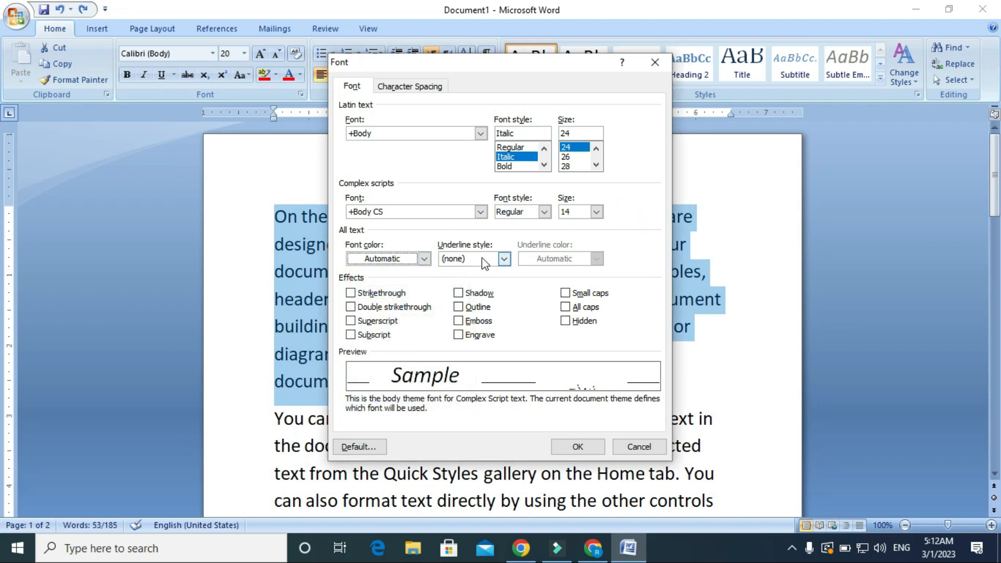
left_click(504, 259)
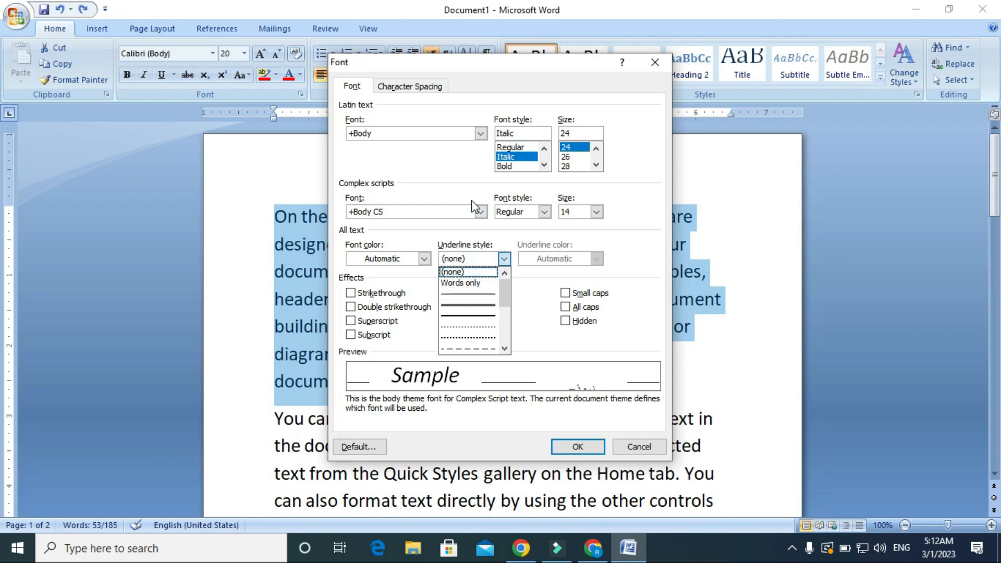
left_click(458, 187)
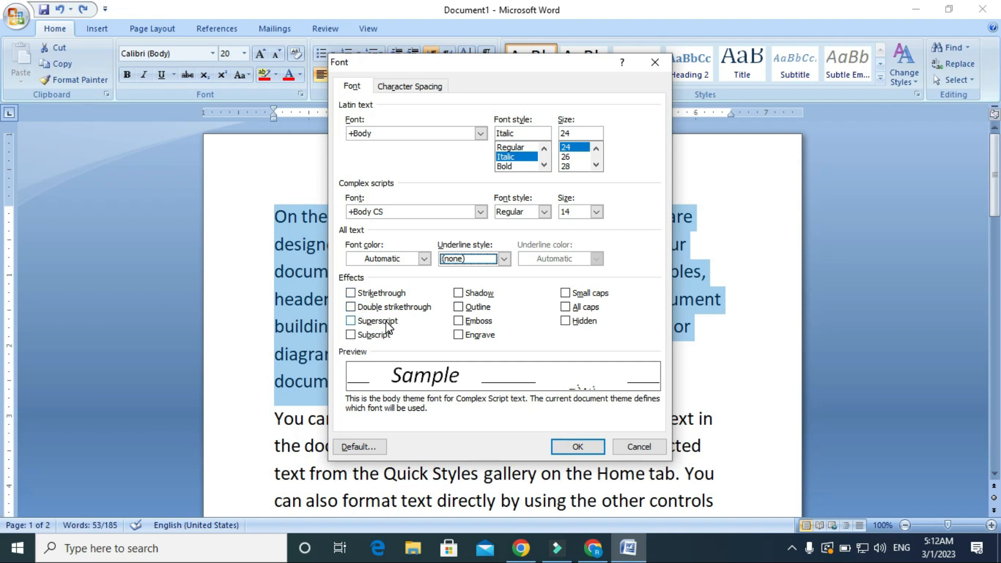
Turn on the Hidden effect for the first paragraph and apply the font settings.
left_click(565, 321)
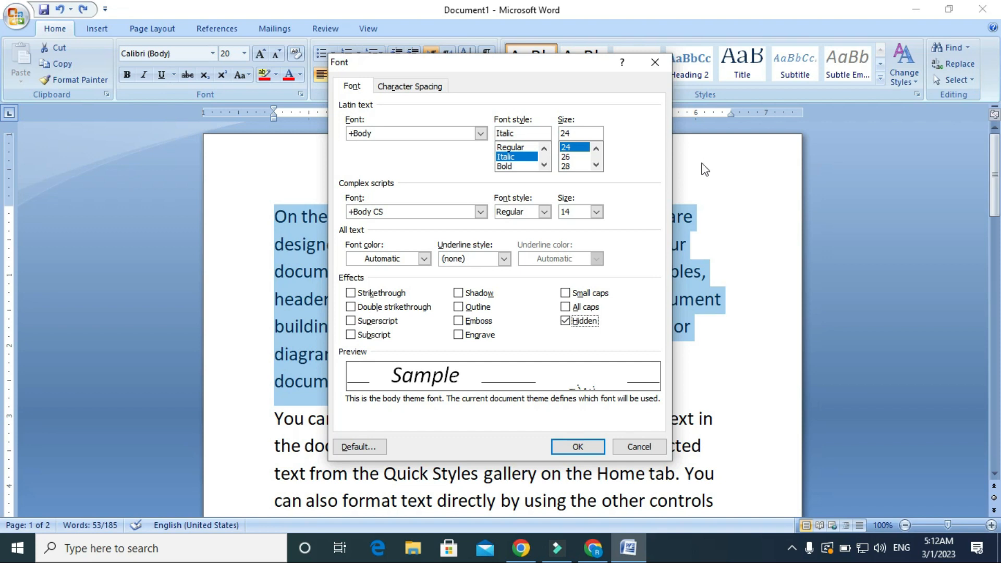
left_click(597, 445)
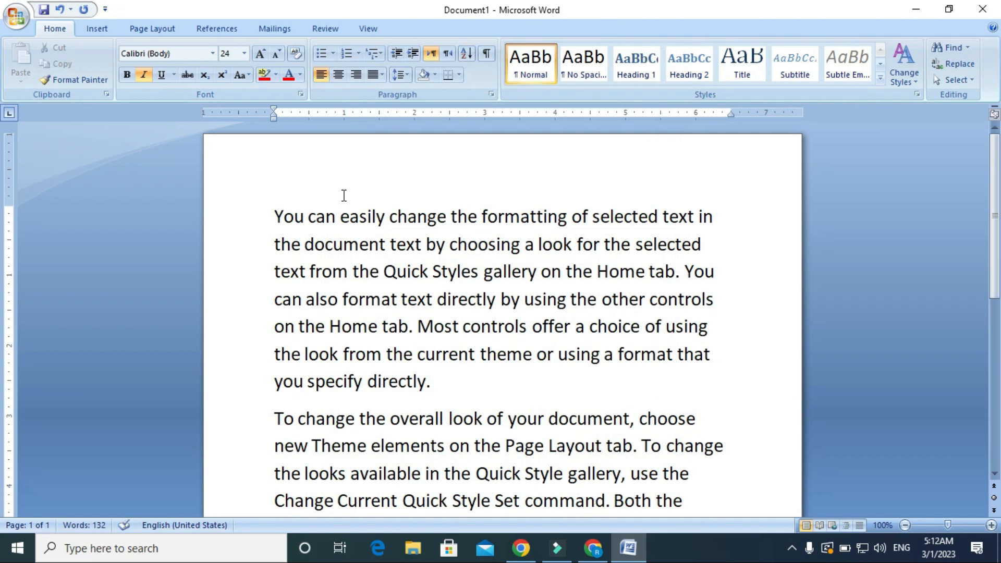
Select the entire document and open the Font dialog for it.
key("ctrl+a")
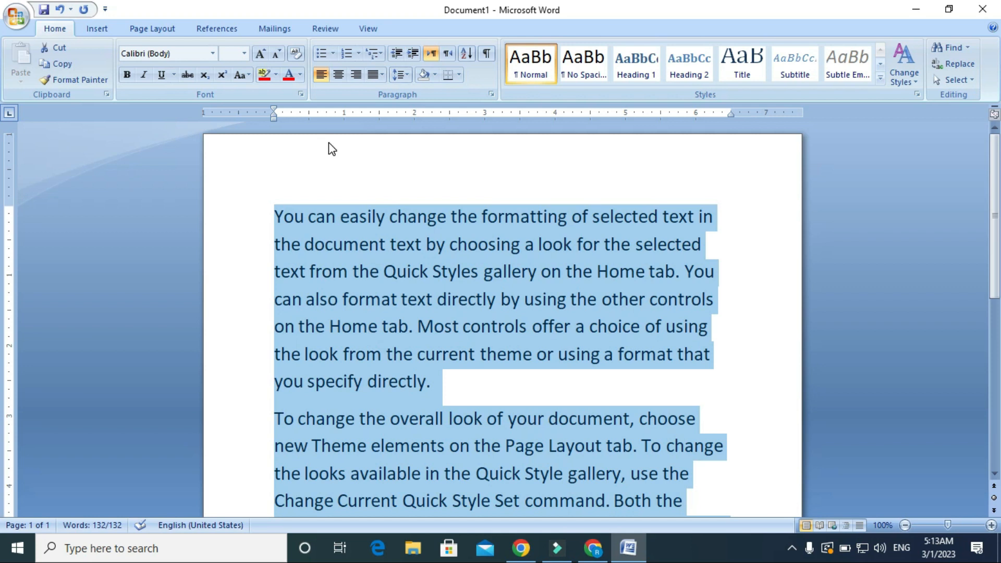
key("ctrl+d")
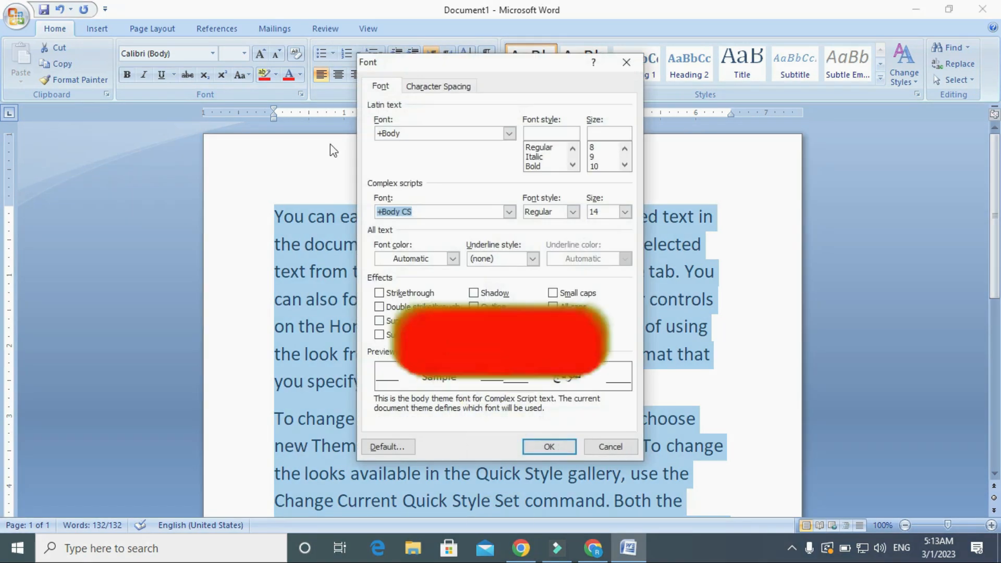